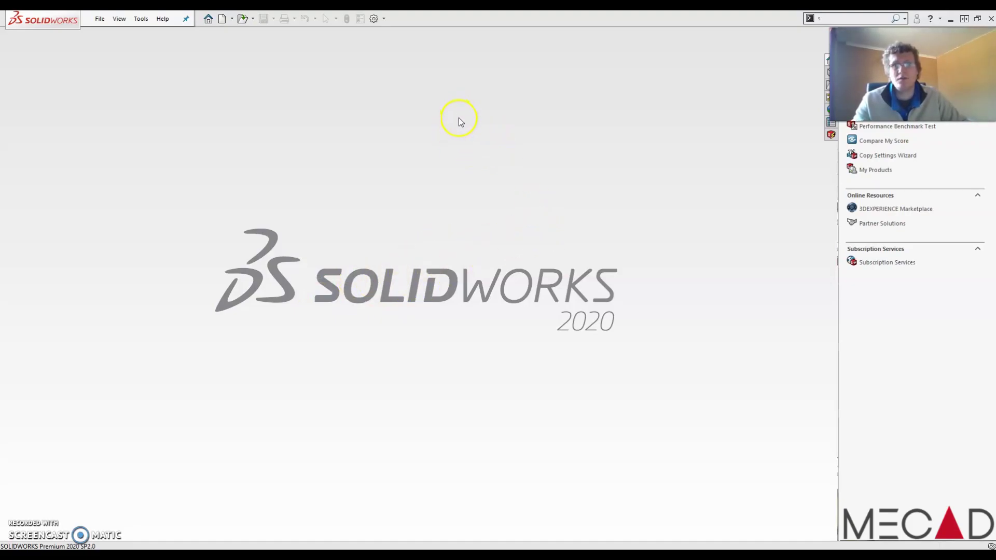
Bring SOLIDWORKS into focus and start a new document from the toolbar.
click(266, 120)
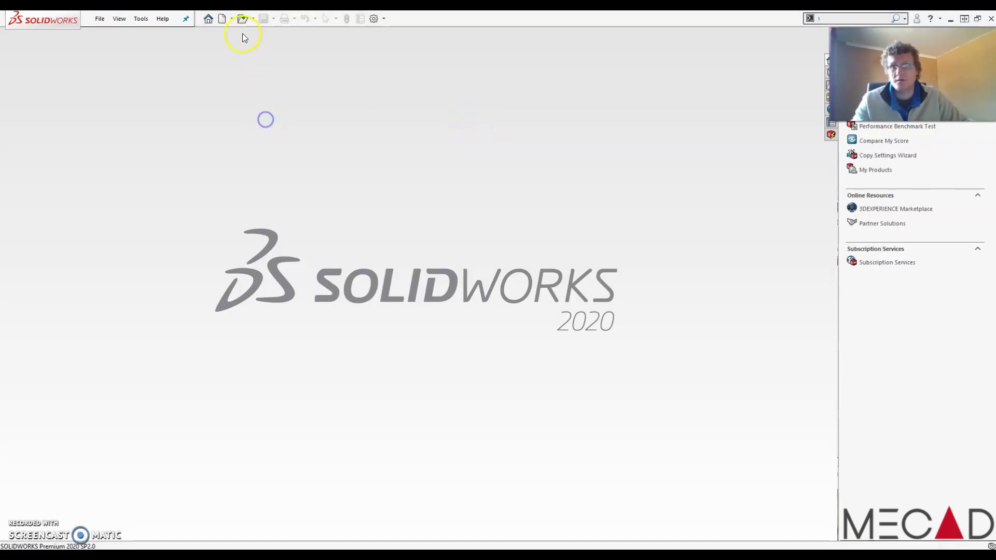
click(219, 19)
Create the part and sketch a circle centred on the origin on the Top Plane.
click(493, 370)
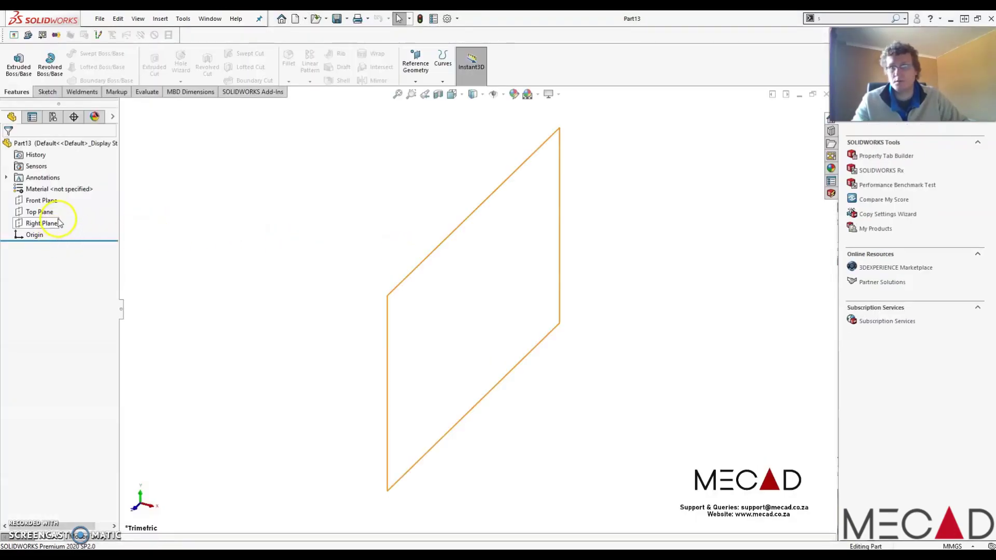
click(39, 212)
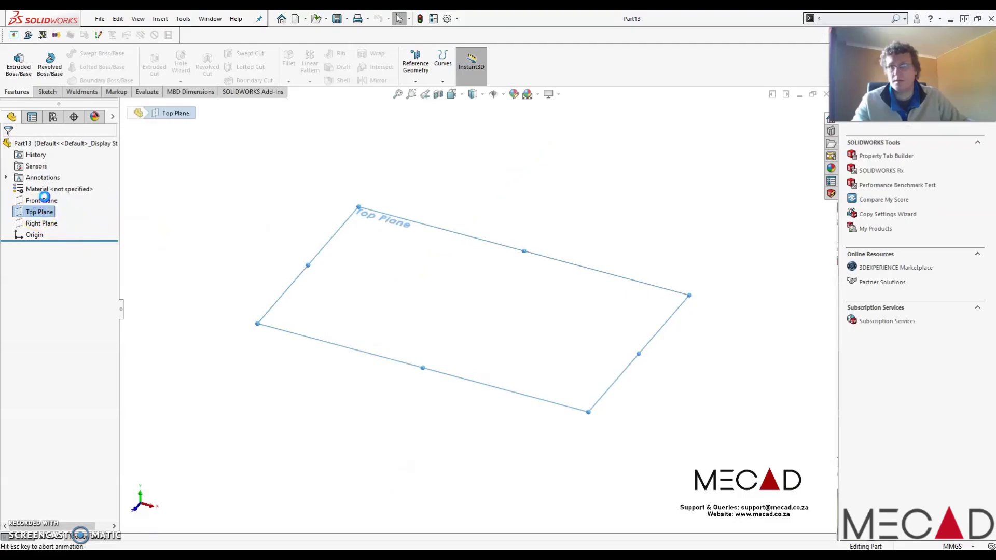
click(49, 192)
right_drag(389, 295, 418, 302)
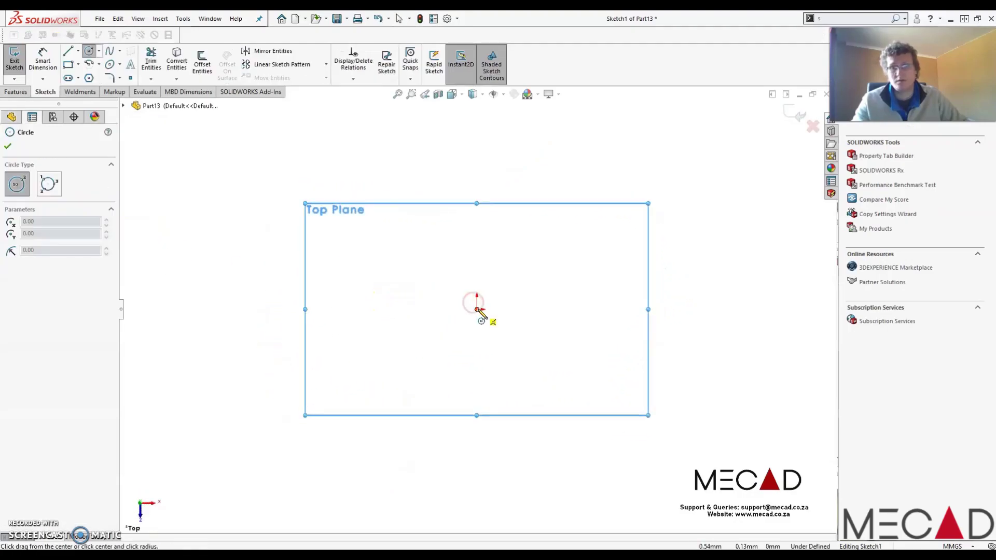
drag(476, 310, 400, 200)
Extrude the circle upward about 75 mm into the solid cylinder Boss-Extrude1.
click(15, 91)
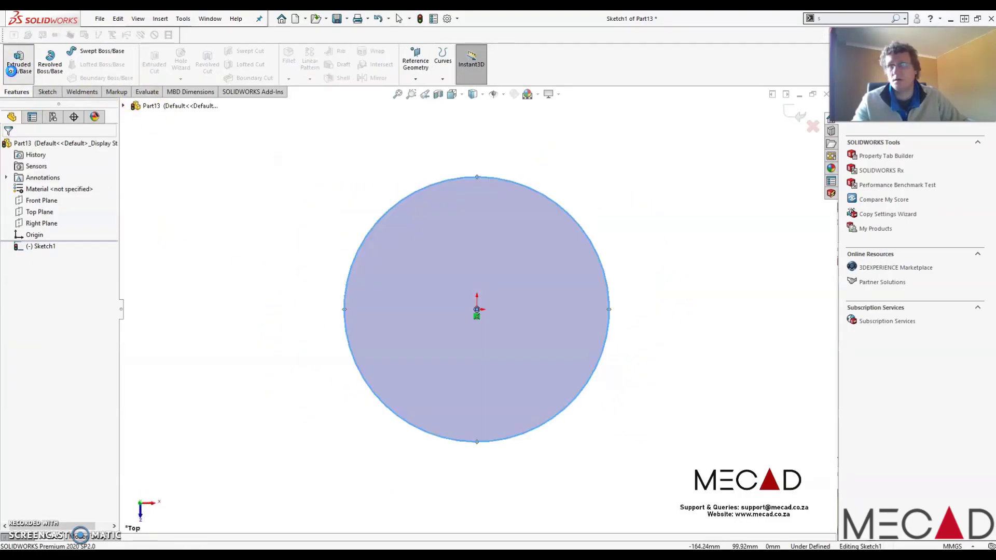
click(15, 63)
drag(471, 283, 473, 127)
click(790, 111)
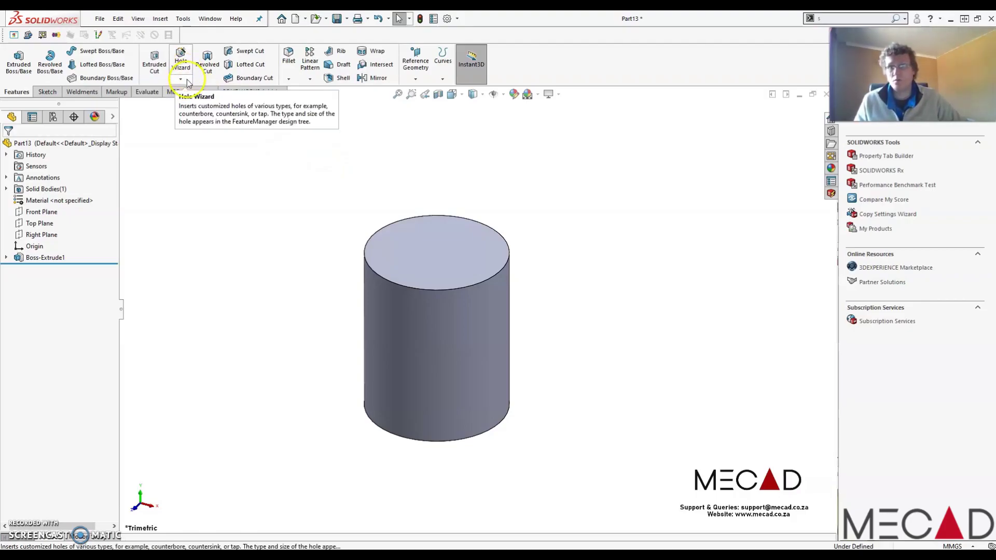
Start a Thread feature running from the cylinder's top edge to its bottom edge.
click(184, 79)
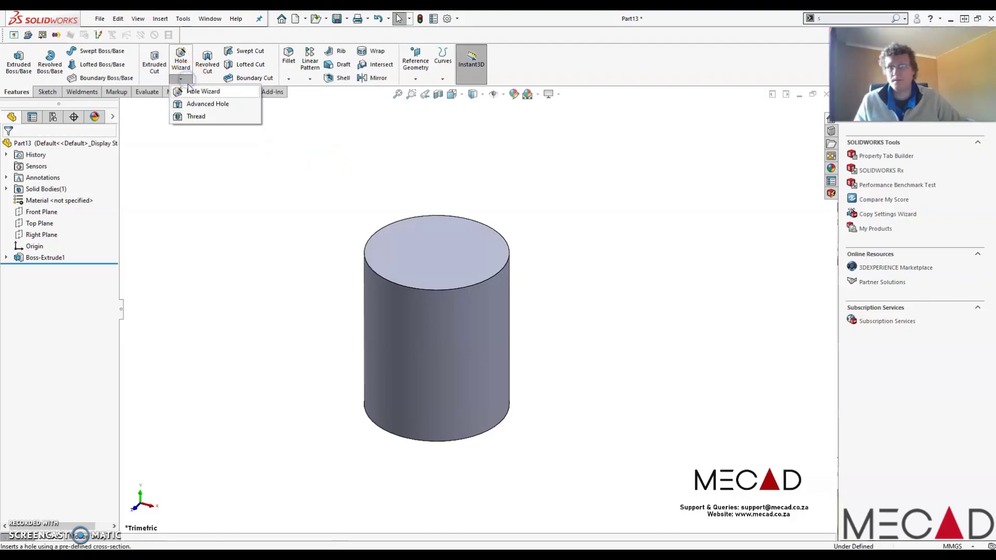
click(197, 117)
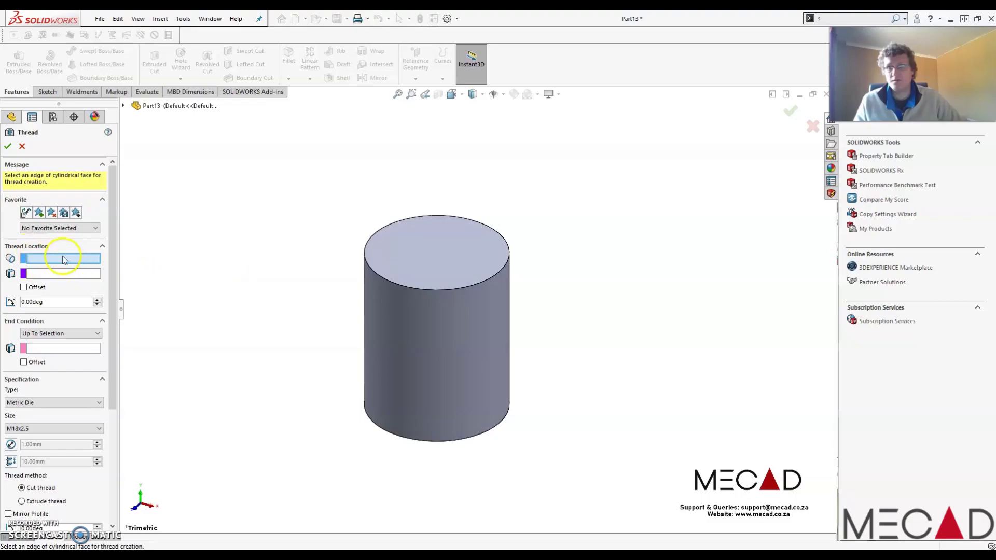
click(419, 289)
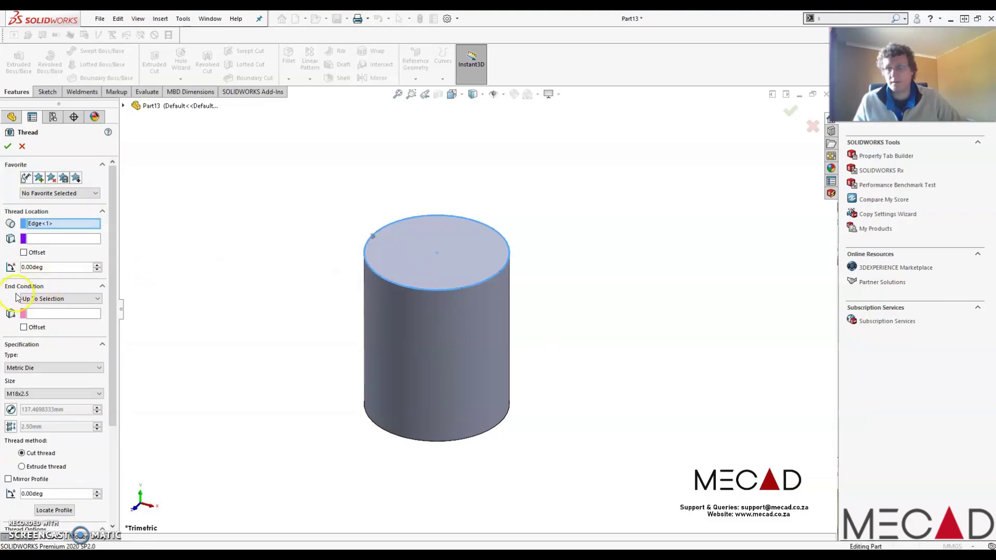
click(52, 314)
click(413, 440)
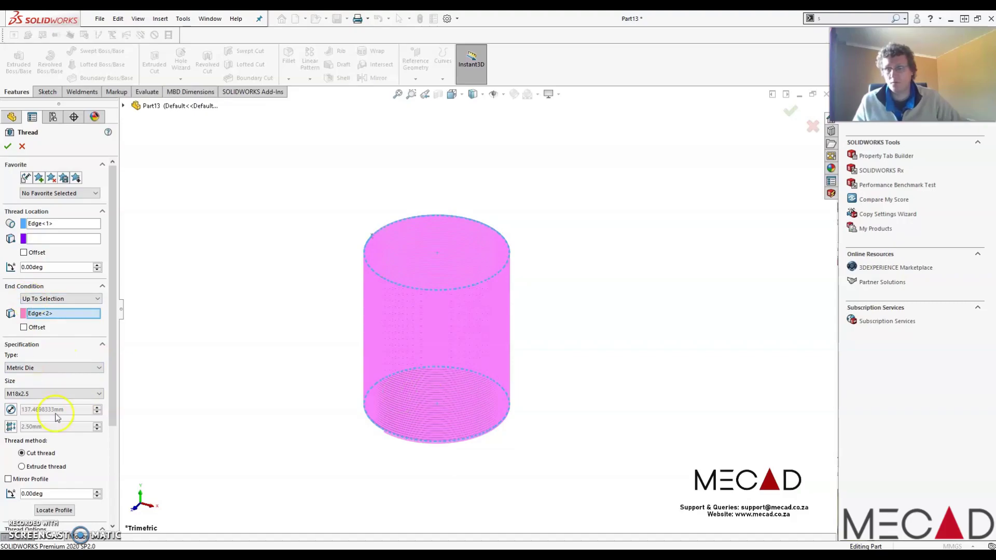
Set the thread type to Metric Tap and the size to M5x0.8.
click(36, 368)
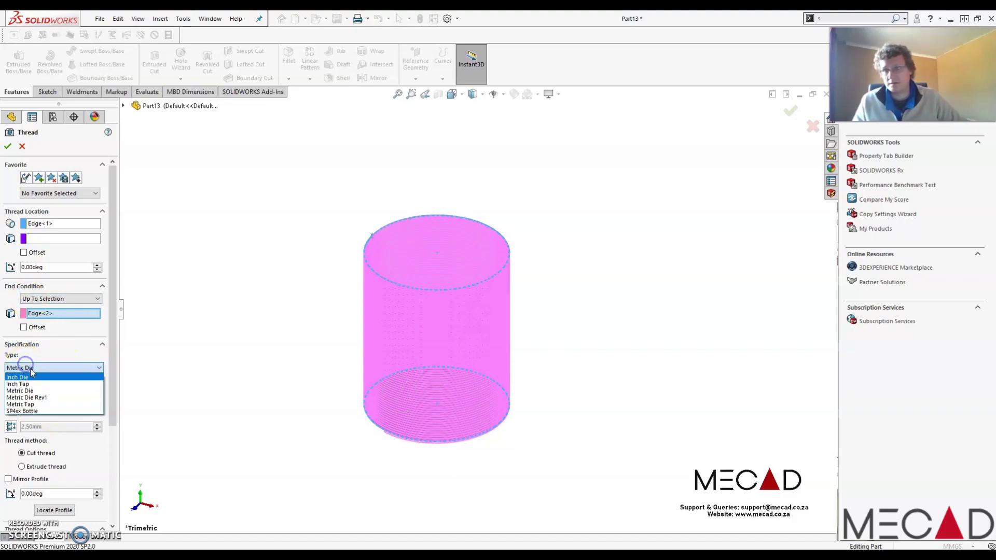
click(43, 392)
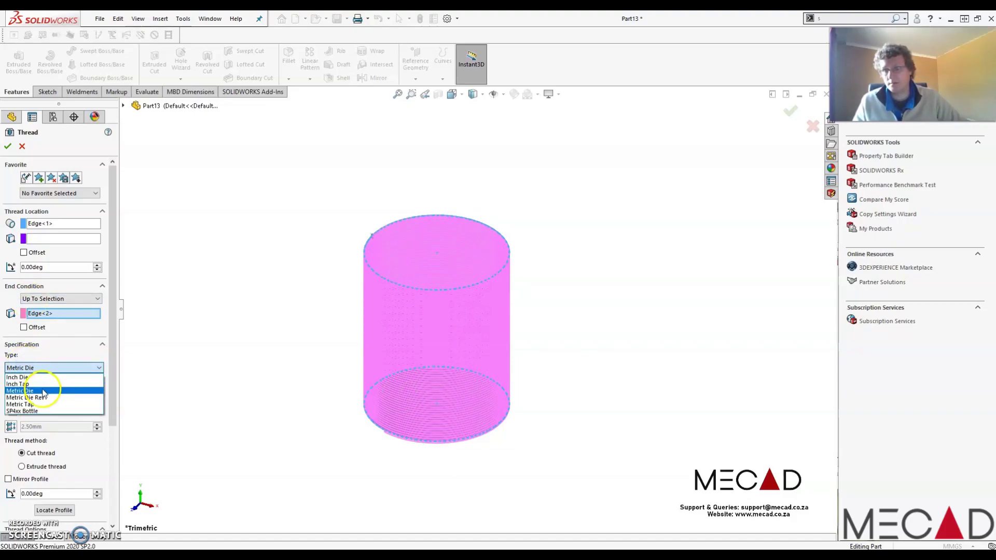
click(43, 404)
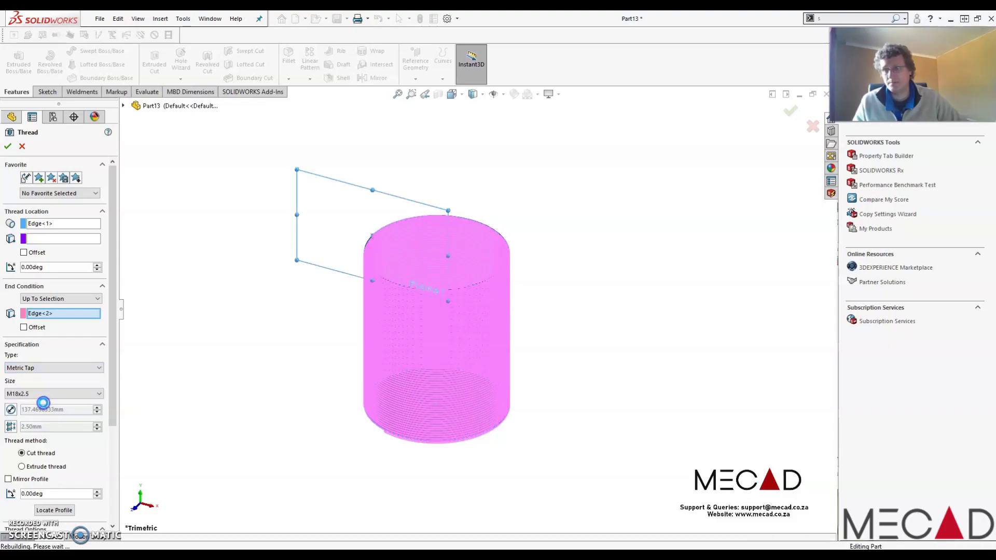
click(46, 394)
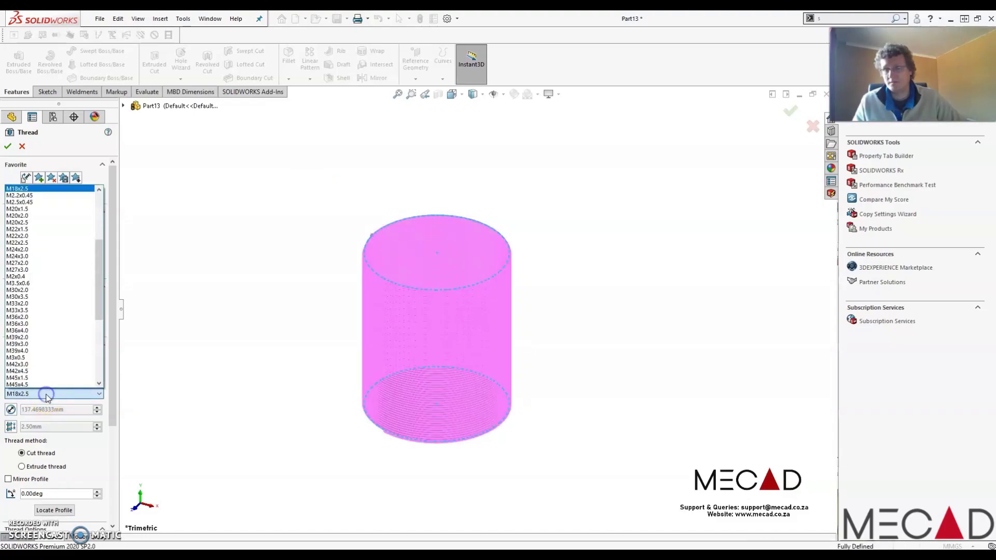
scroll(26, 290, down, 7)
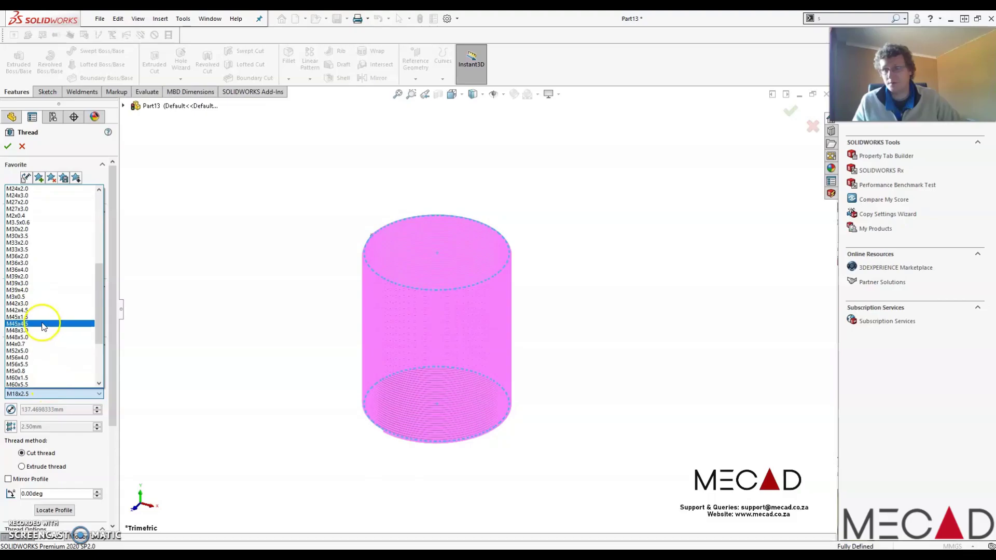
click(26, 291)
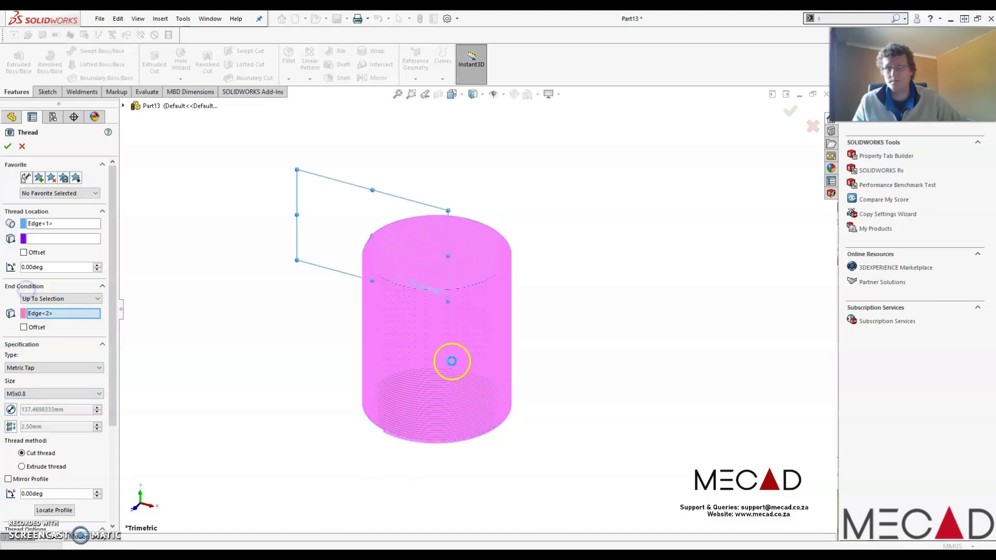
Override the thread pitch with 20 mm and preview it.
middle_drag(400, 298, 306, 340)
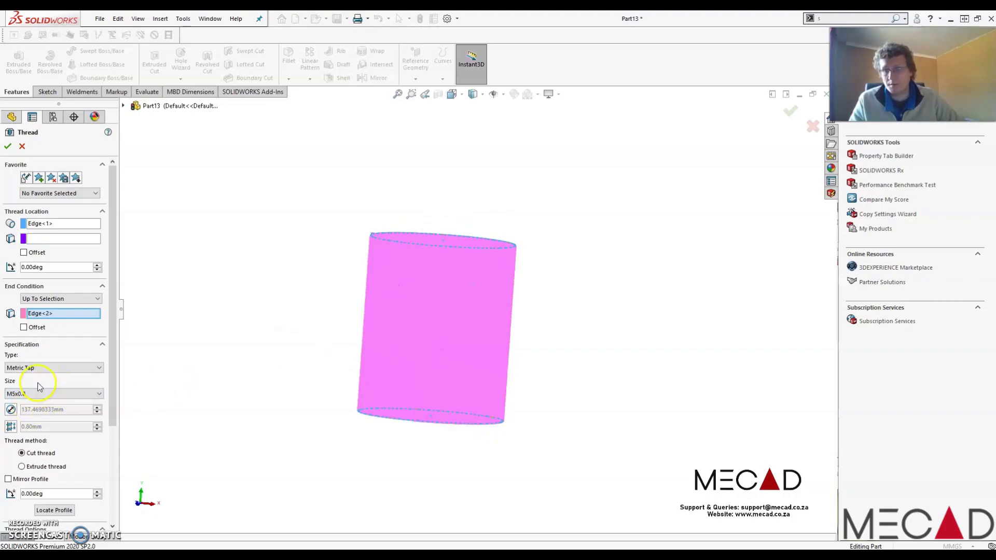
click(10, 427)
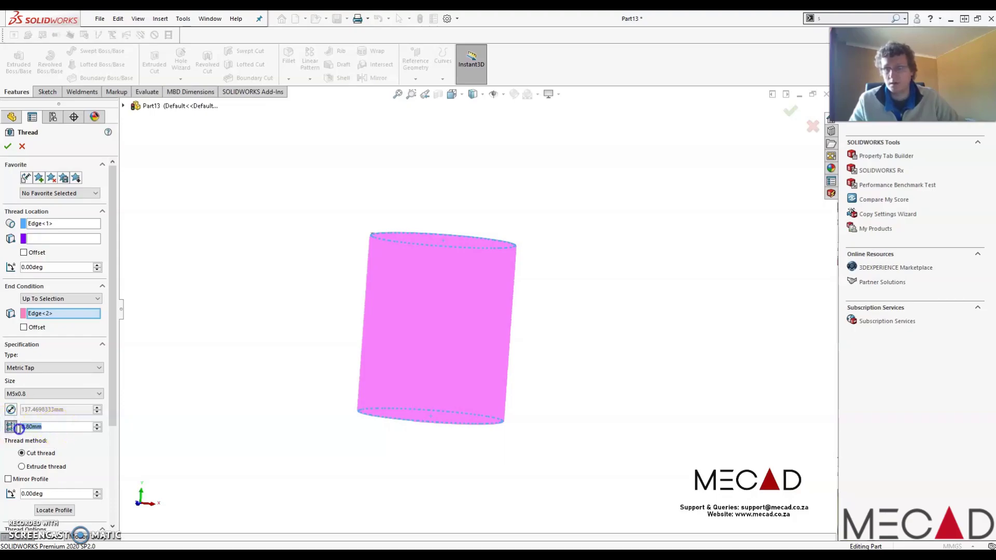
text(20)
key(Return)
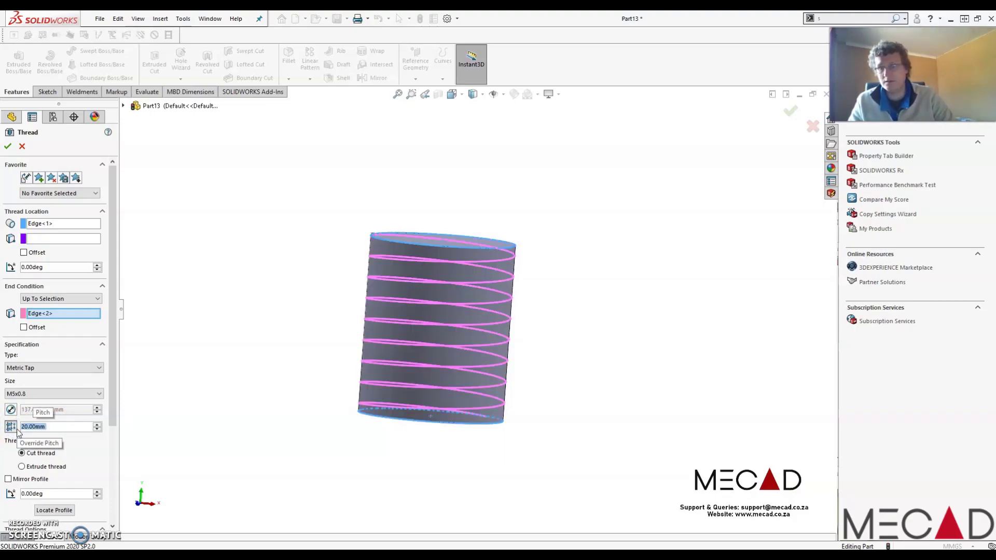
Review the thread size list, then cancel the Thread feature without creating it.
middle_drag(263, 291, 273, 311)
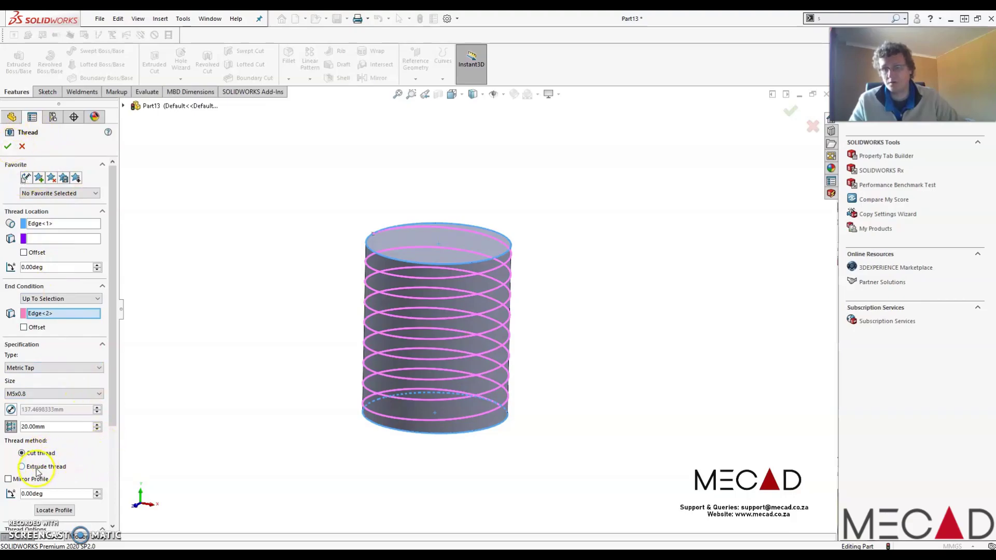
drag(111, 400, 112, 489)
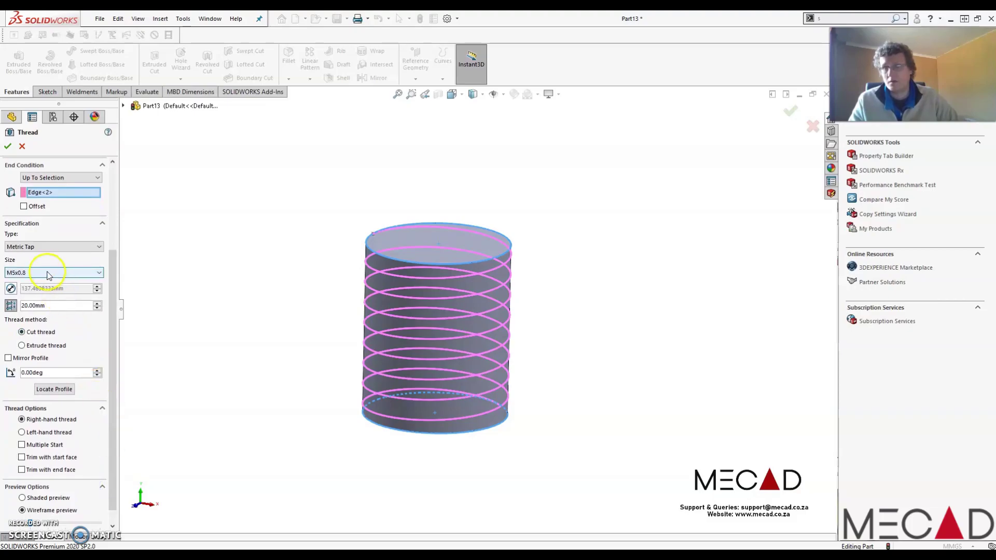
click(29, 273)
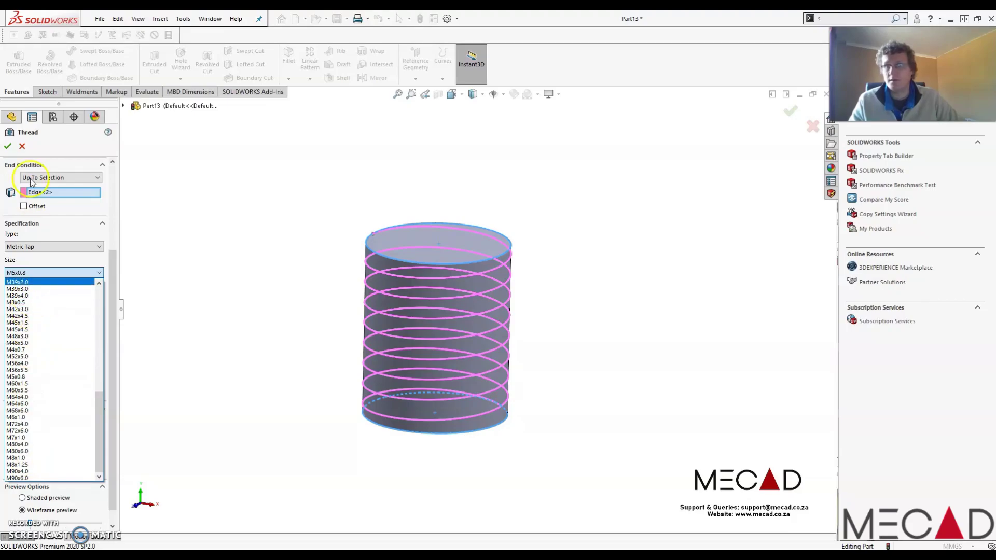
click(22, 146)
click(21, 146)
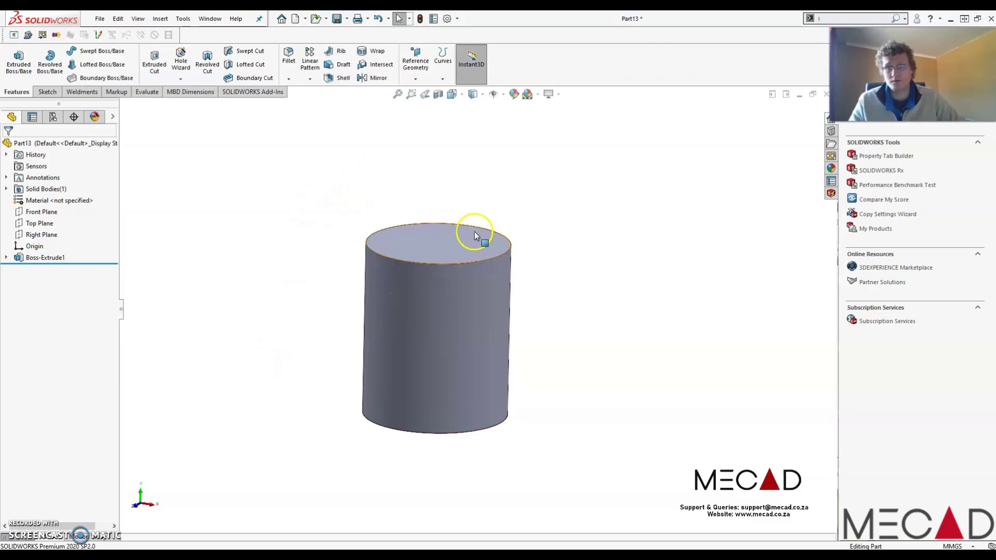
click(447, 19)
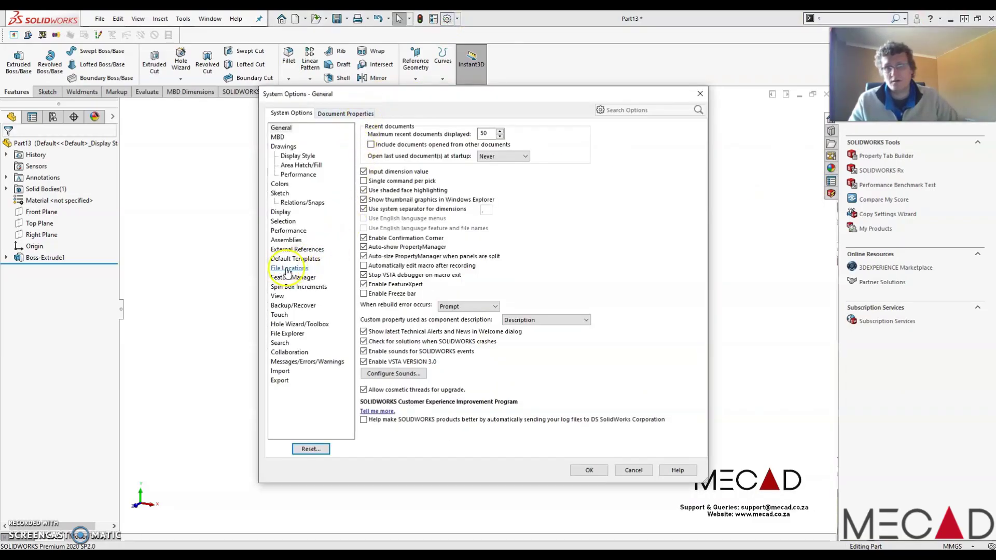
click(289, 269)
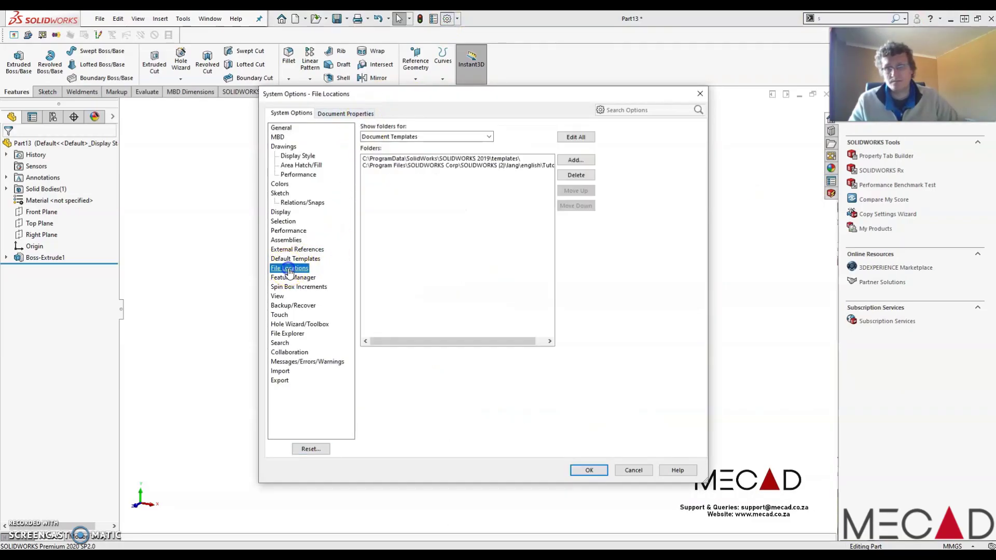
click(482, 137)
drag(488, 156, 480, 236)
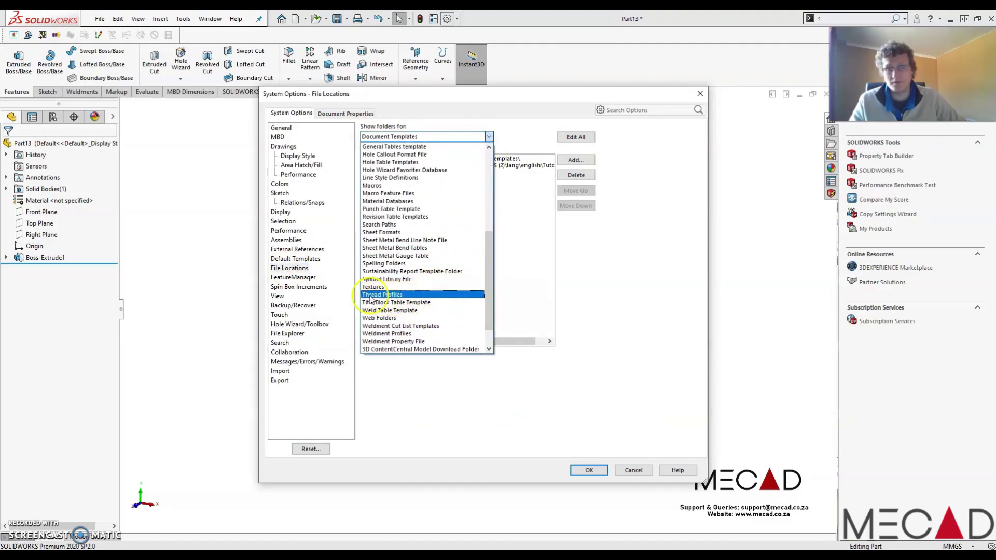
click(384, 295)
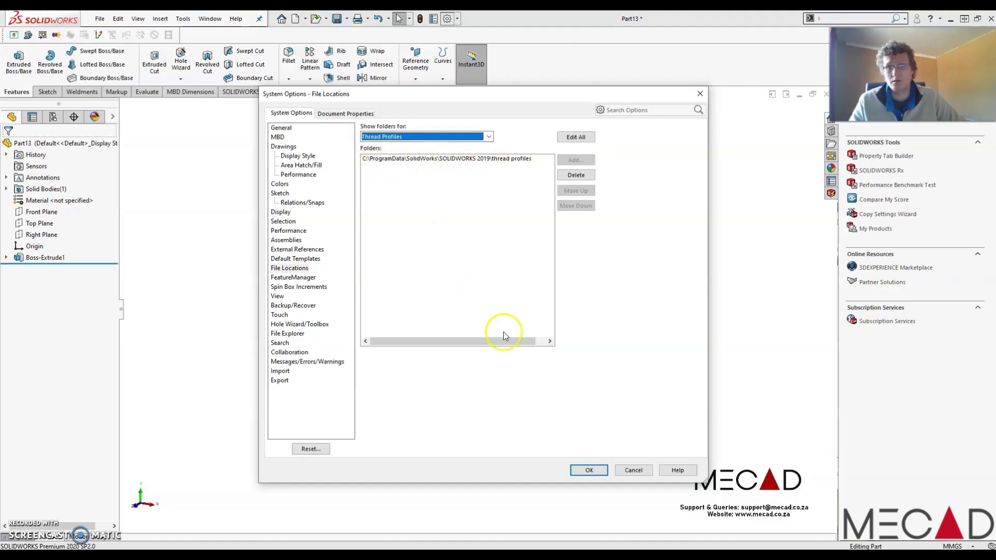
click(588, 470)
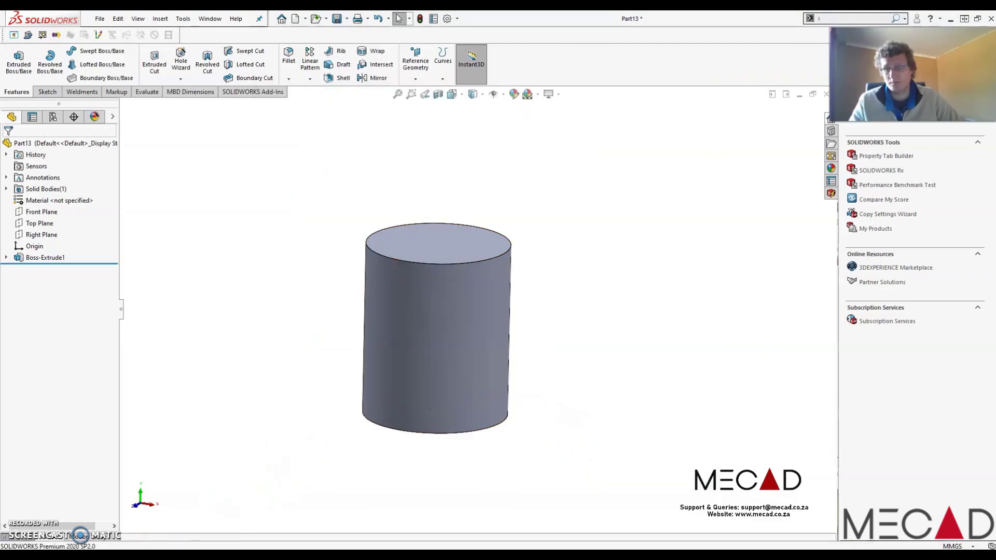
Open Metric Die.SLDLFP from the Thread Profiles folder.
click(316, 21)
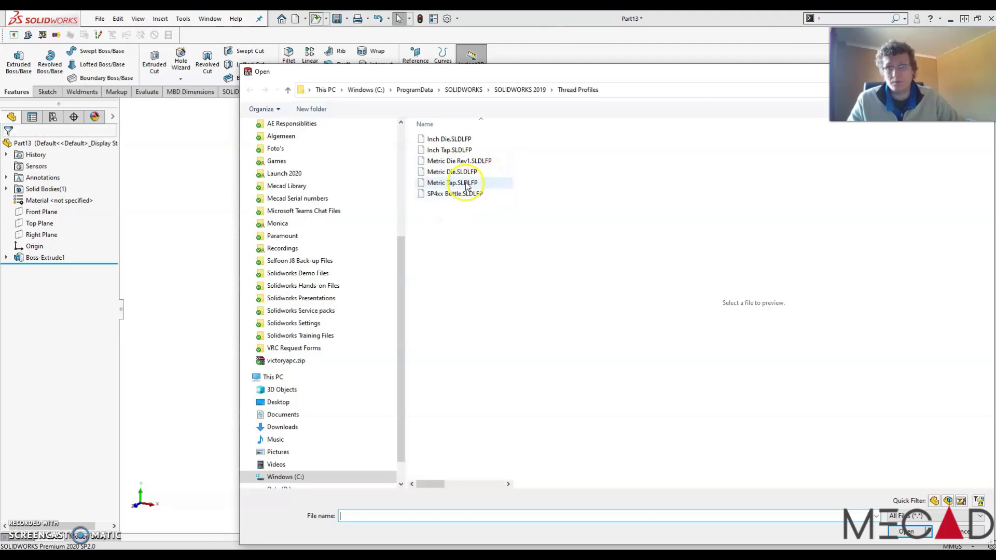
click(449, 174)
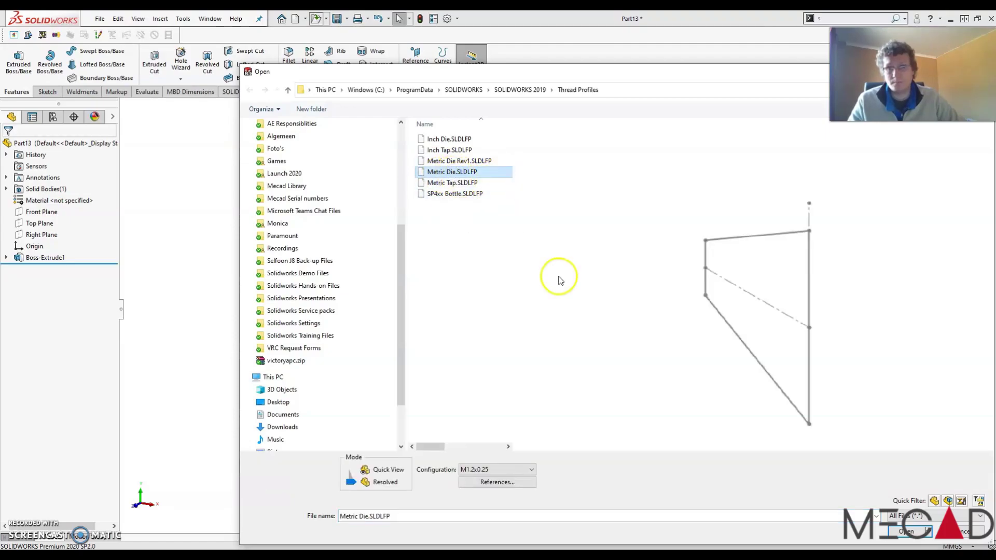
click(908, 532)
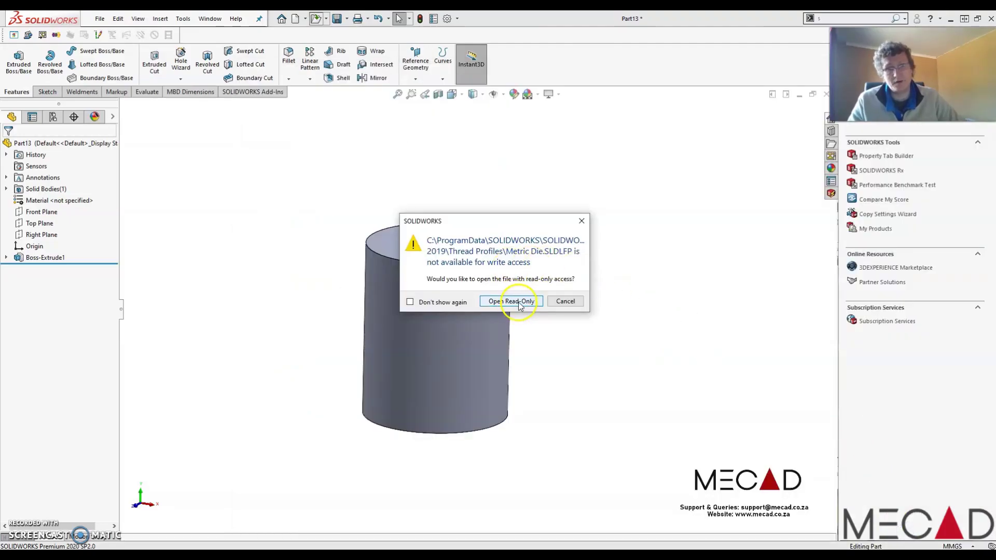
Open Metric Die read-only and activate its M20x2.5 configuration.
click(500, 303)
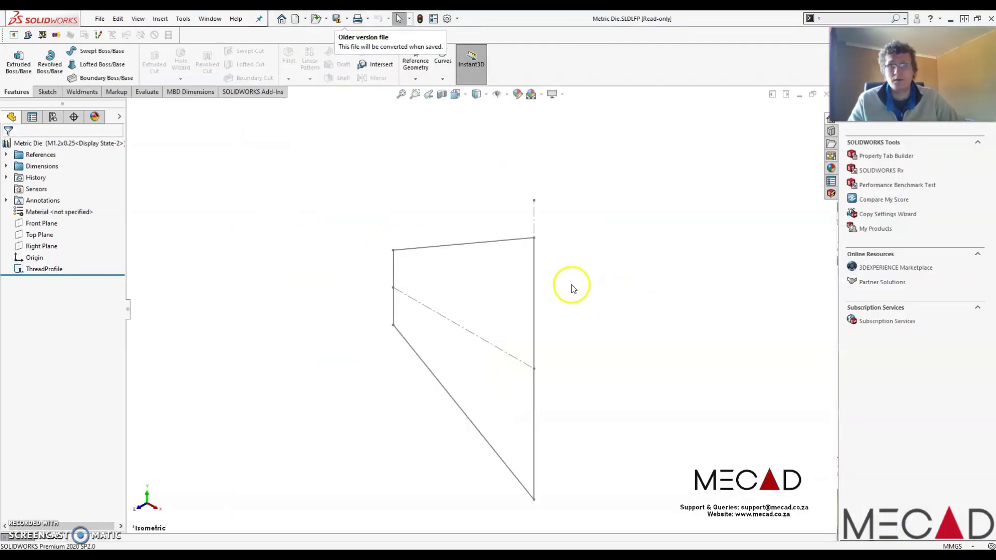
mouse_move(556, 349)
middle_down()
mouse_move(516, 340)
mouse_move(565, 341)
mouse_move(527, 320)
mouse_move(538, 289)
middle_up()
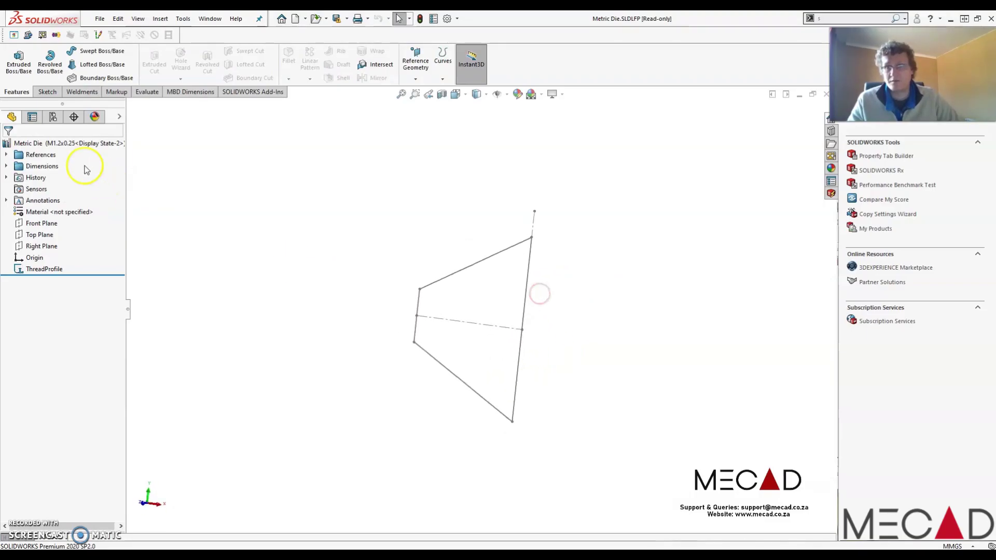
click(52, 117)
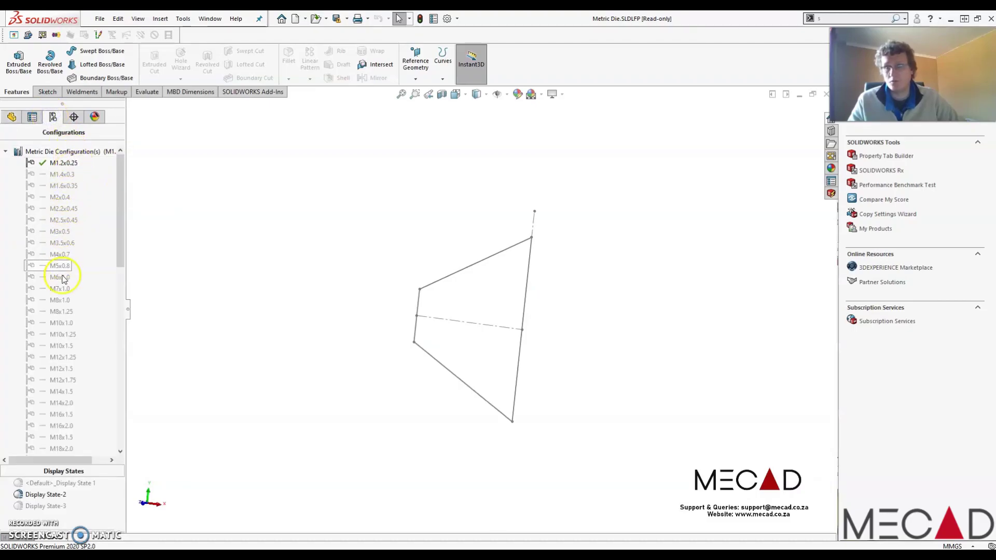
scroll(68, 359, down, 1)
scroll(70, 373, down, 13)
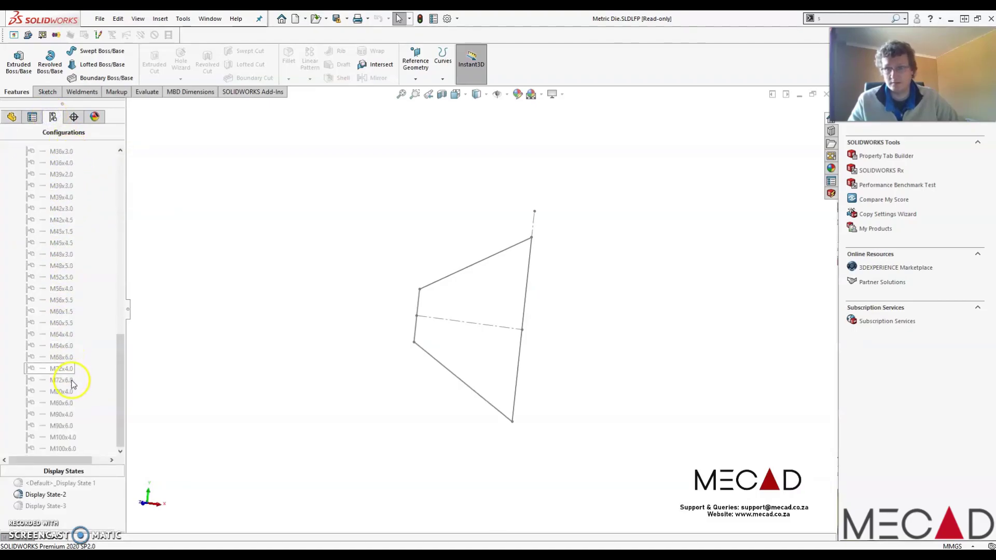
scroll(72, 396, up, 13)
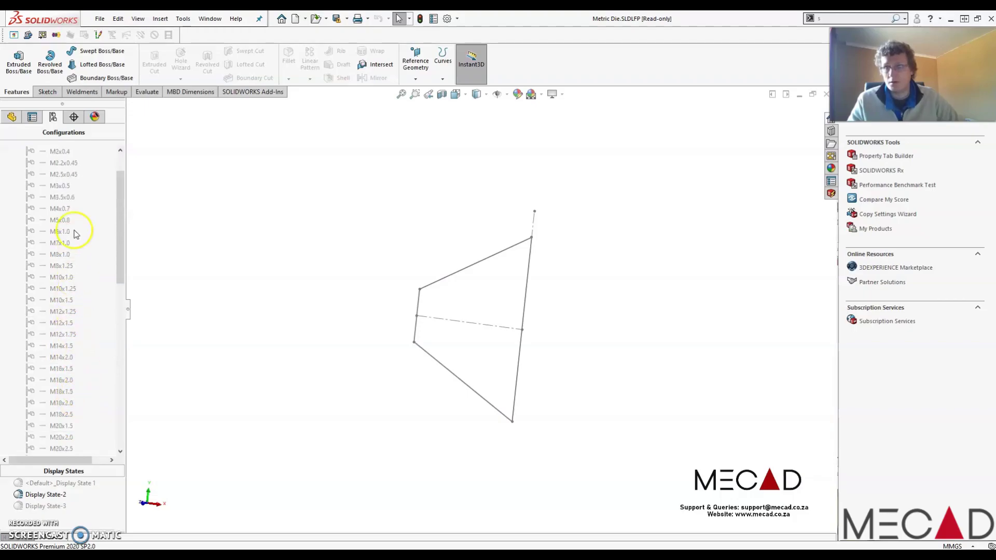
scroll(75, 233, up, 2)
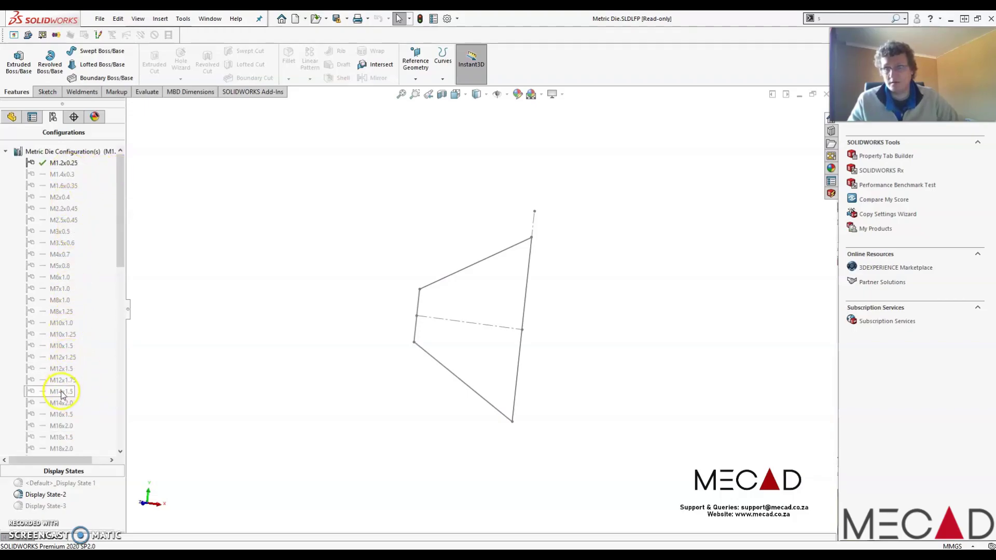
scroll(61, 394, down, 9)
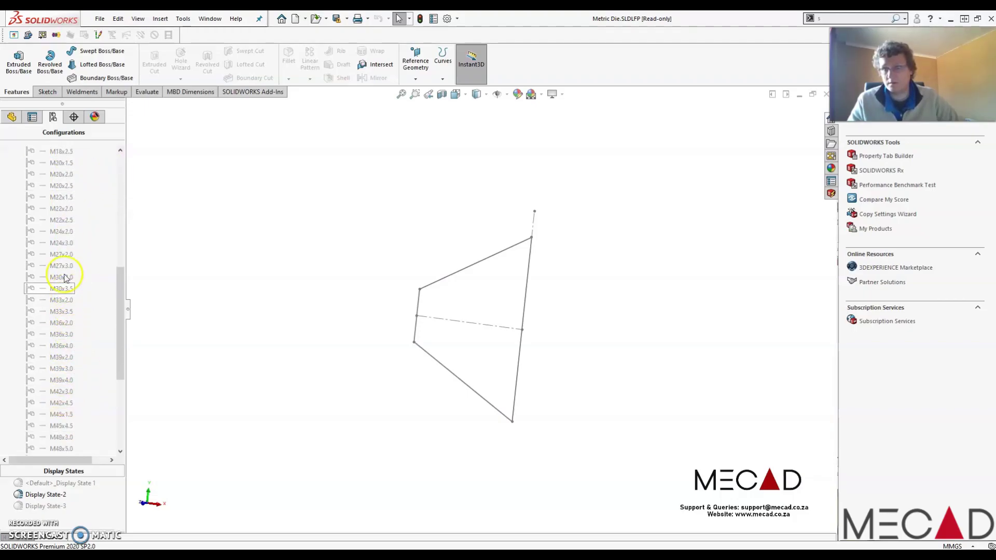
click(54, 186)
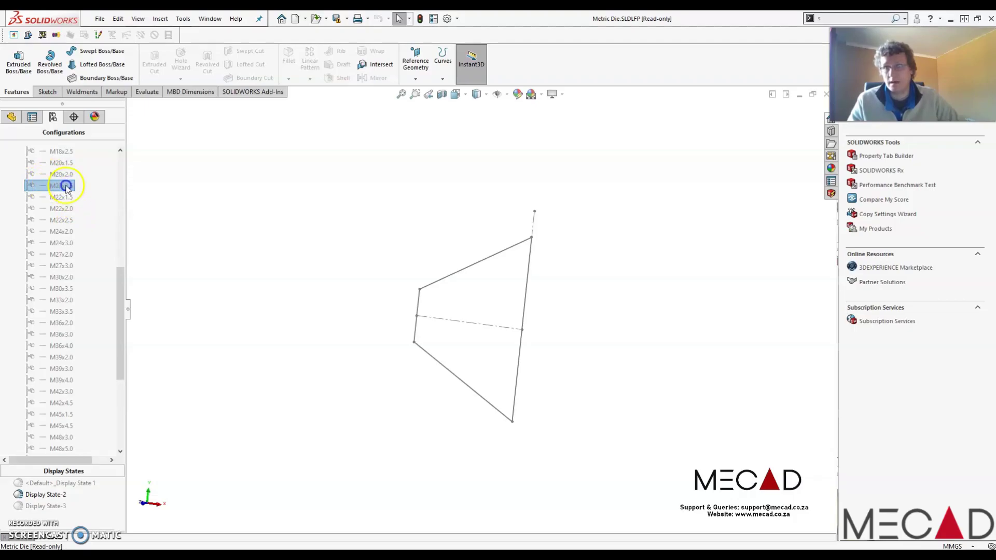
double_click(59, 188)
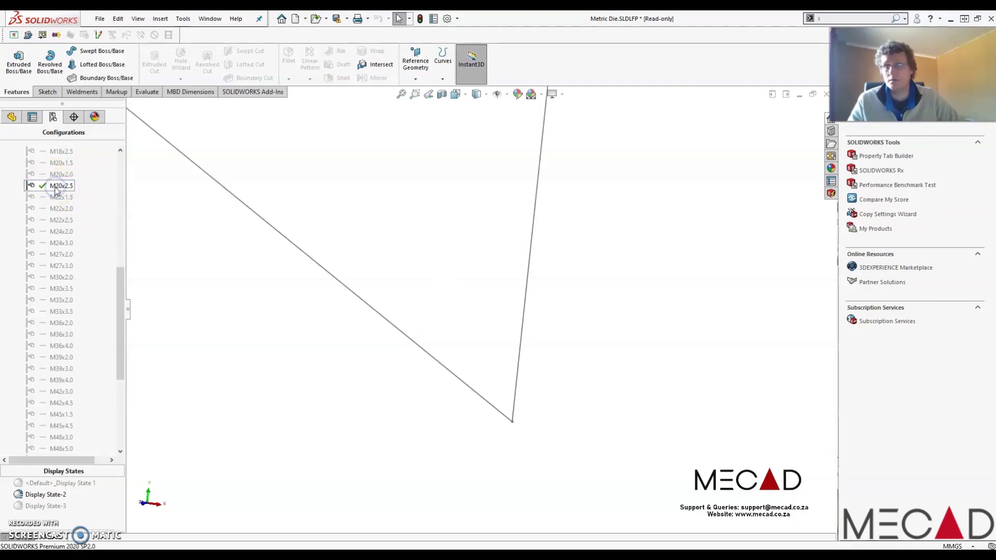
Copy the M20x2.5 configuration, keeping the original's name unchanged.
right_click(56, 189)
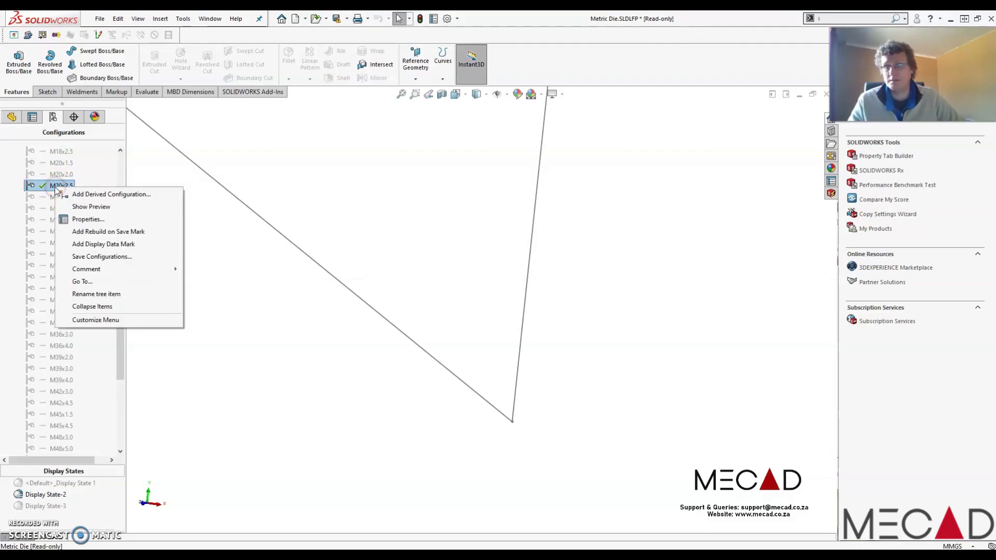
click(55, 189)
click(51, 188)
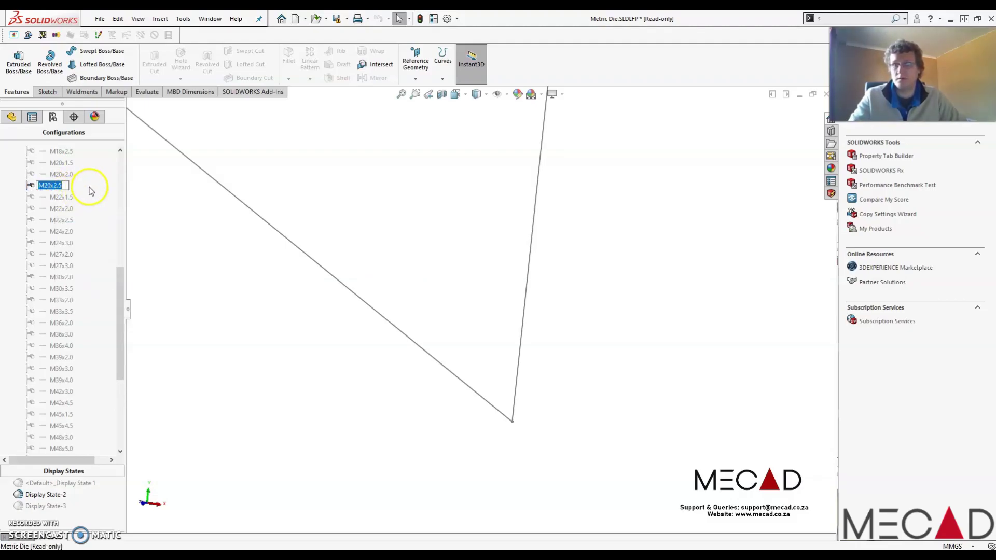
click(42, 189)
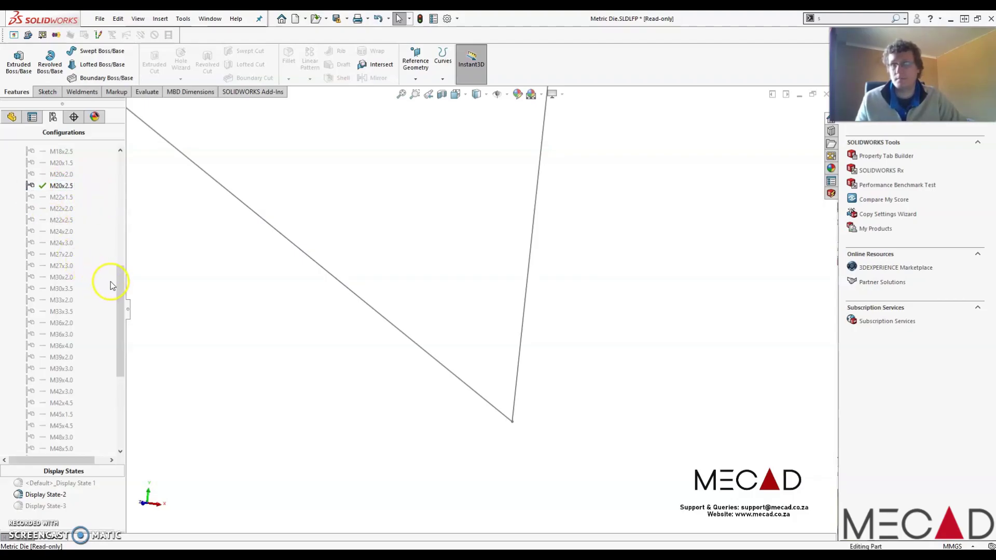
drag(120, 279, 107, 373)
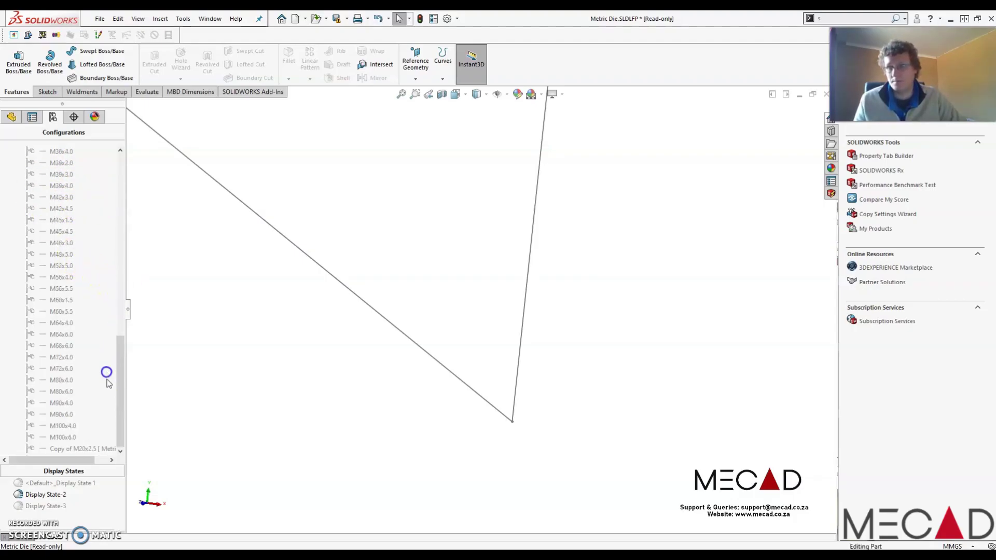
Activate the Copy of M20x2.5 configuration and rename it M20x3.
double_click(67, 448)
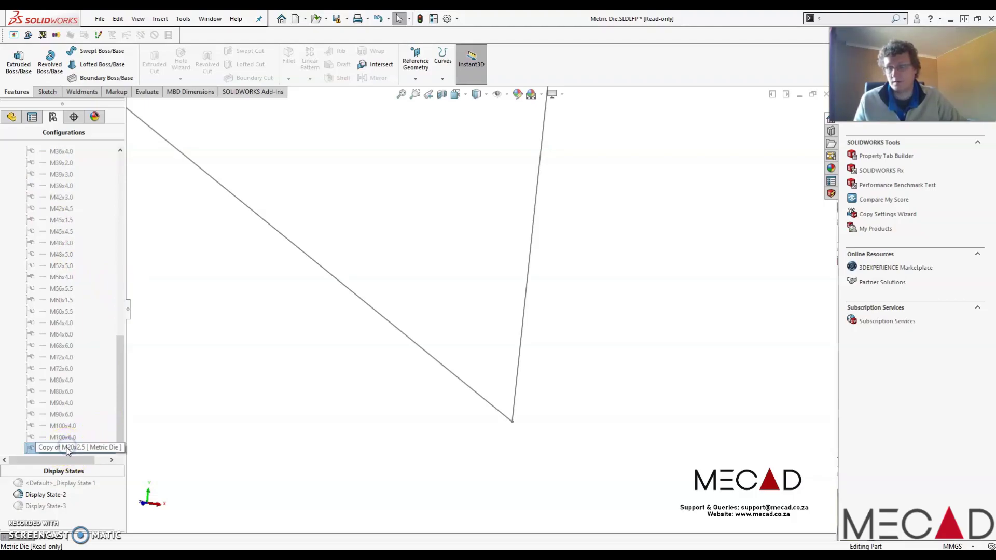
click(74, 449)
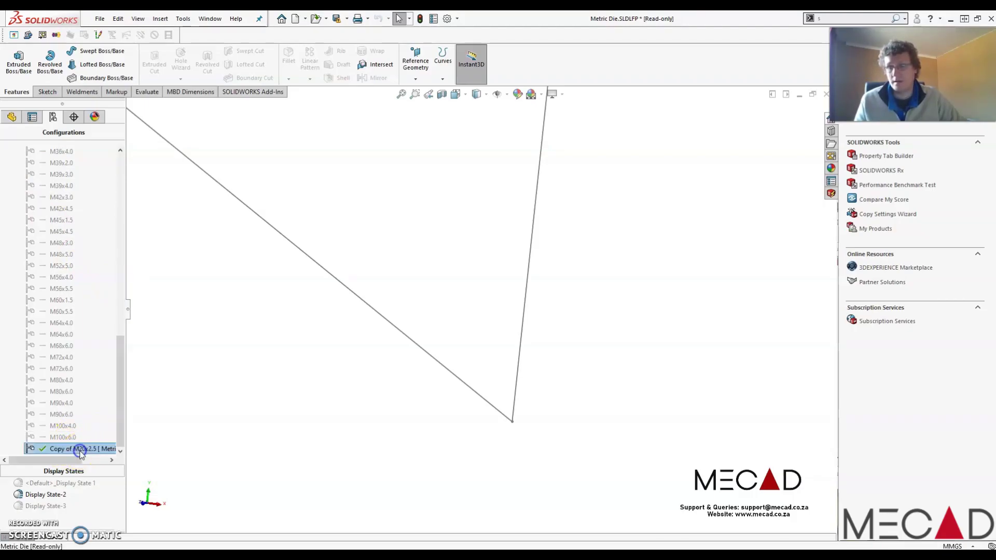
click(74, 450)
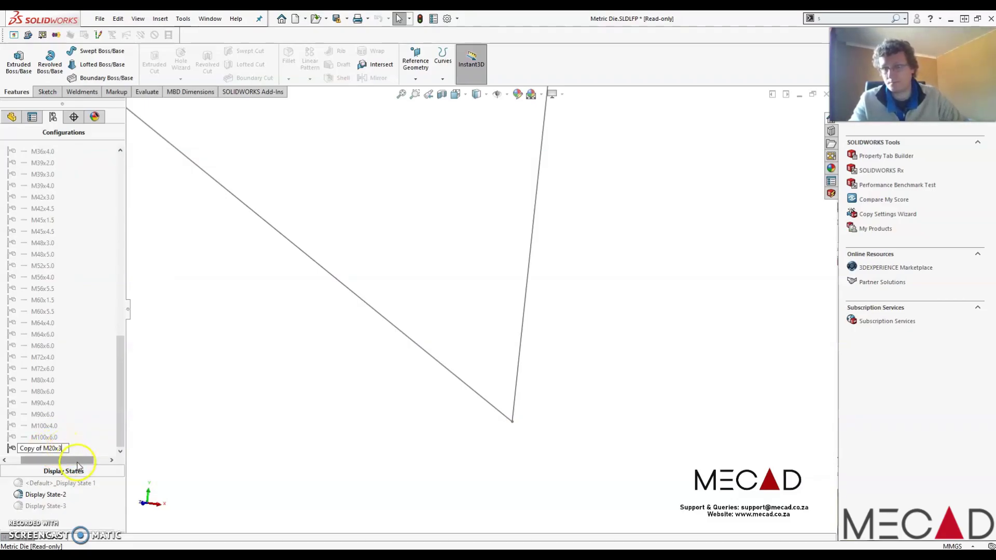
drag(77, 466, 54, 460)
click(54, 449)
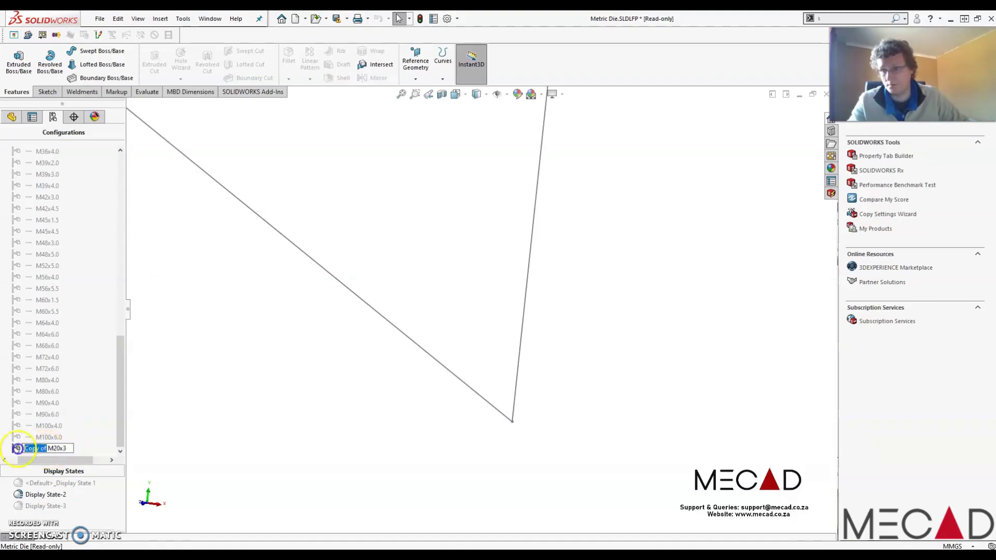
key(Delete)
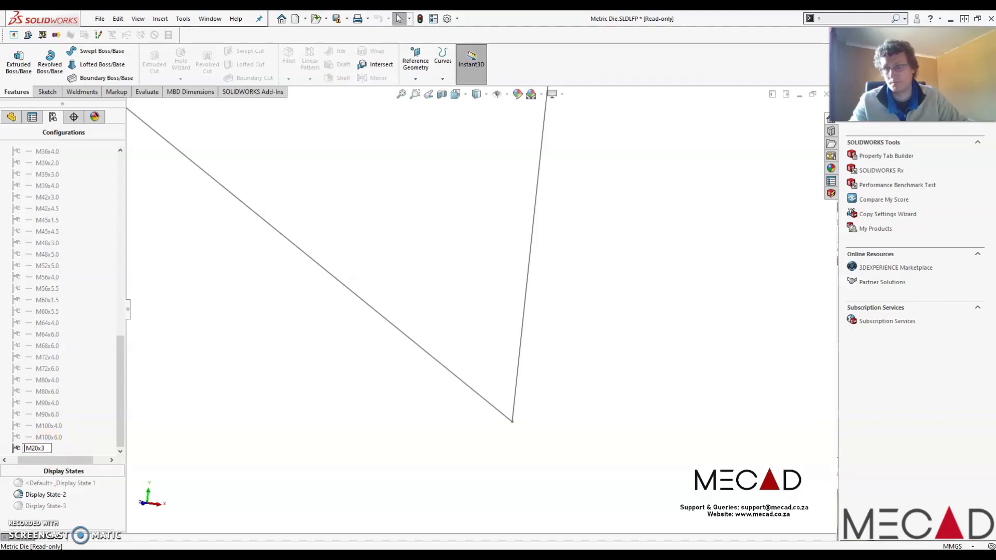
click(193, 415)
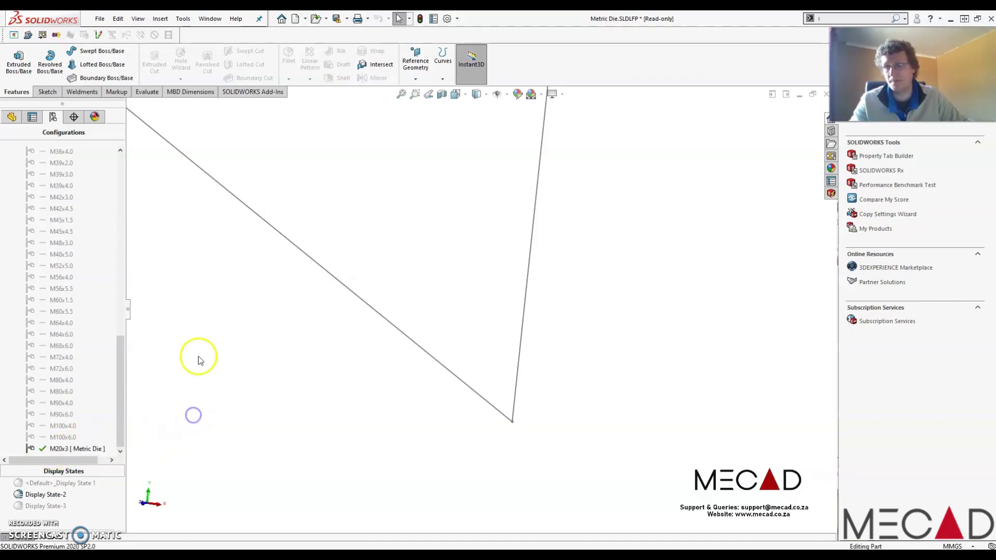
Change the ThreadProfile sketch's Pitch dimension to 3, accepting the read-only warning.
click(11, 117)
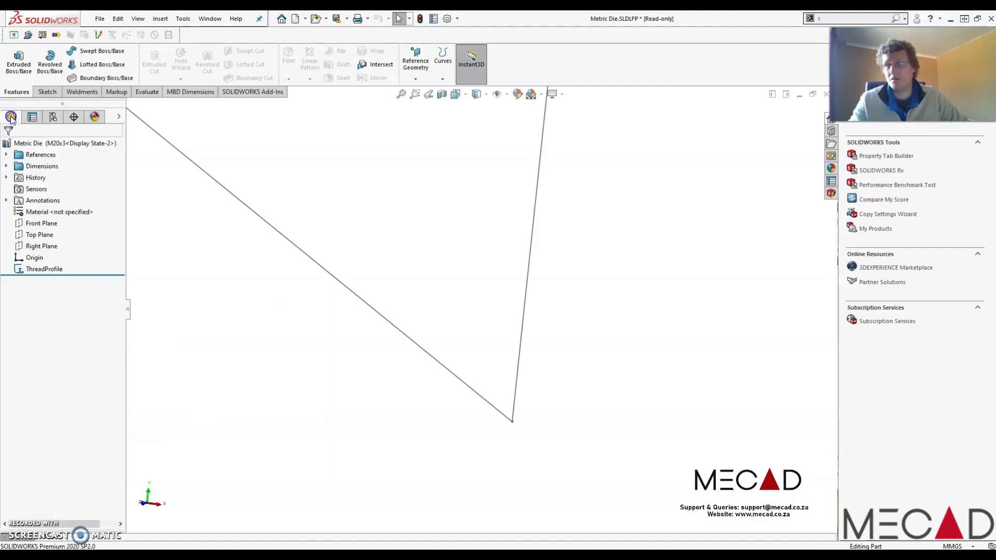
click(44, 269)
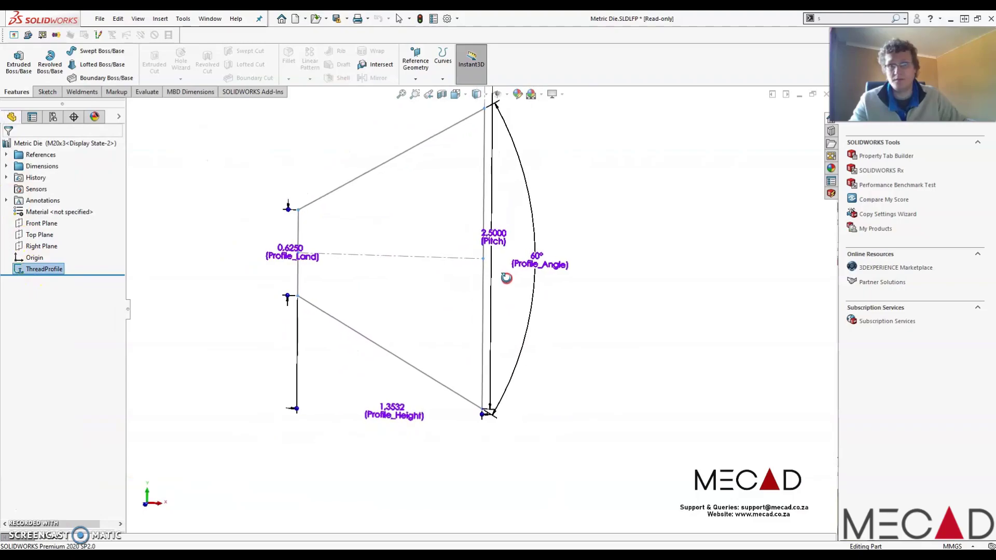
double_click(496, 242)
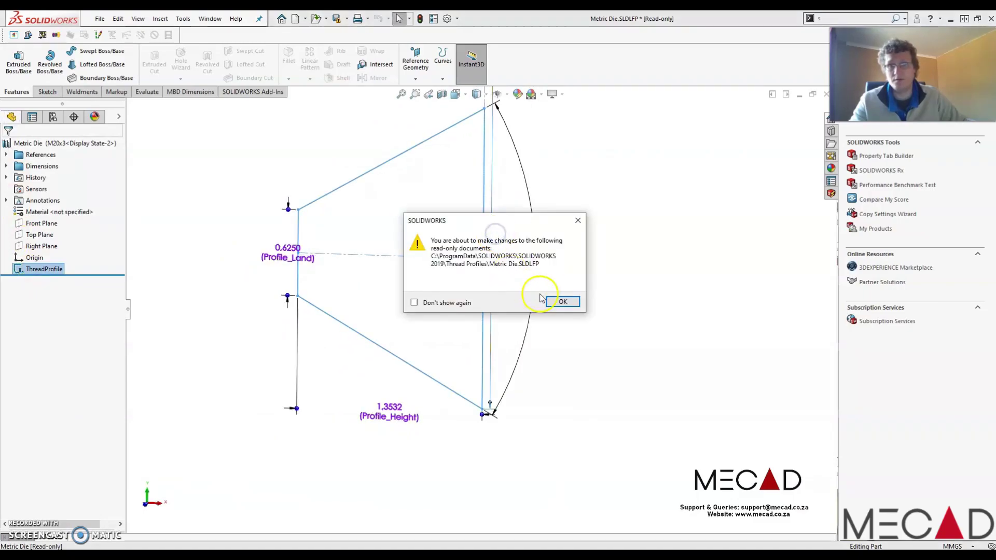
click(555, 302)
double_click(514, 243)
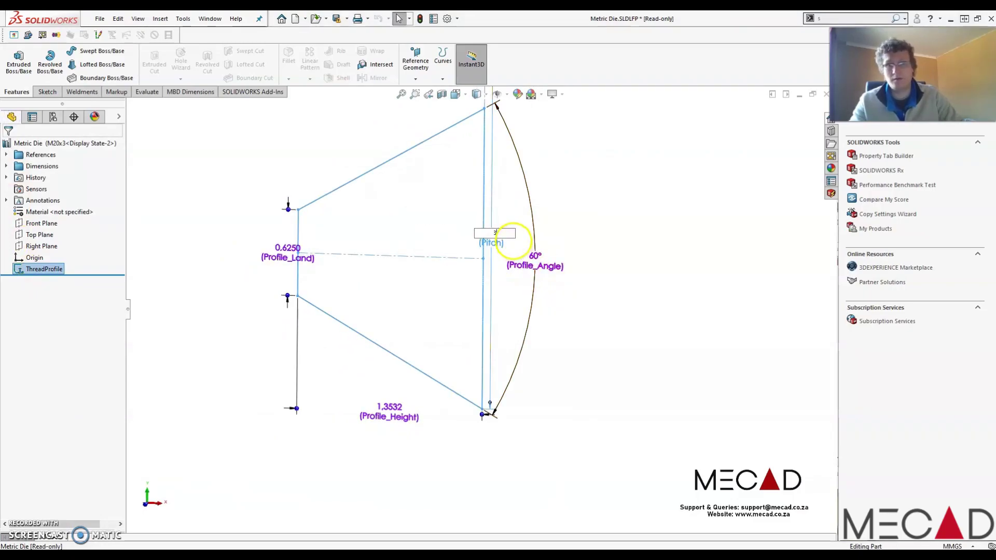
key(Return)
click(701, 195)
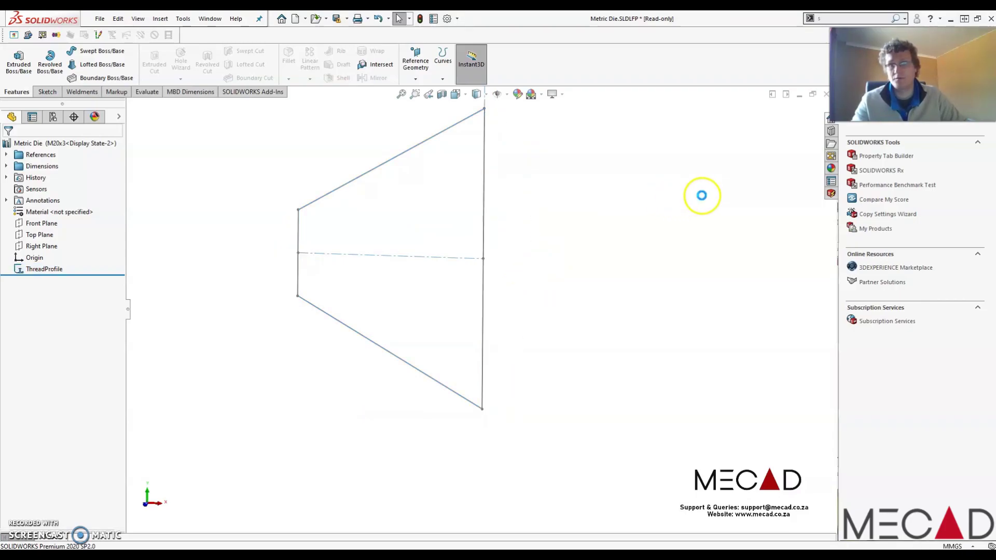
key(z)
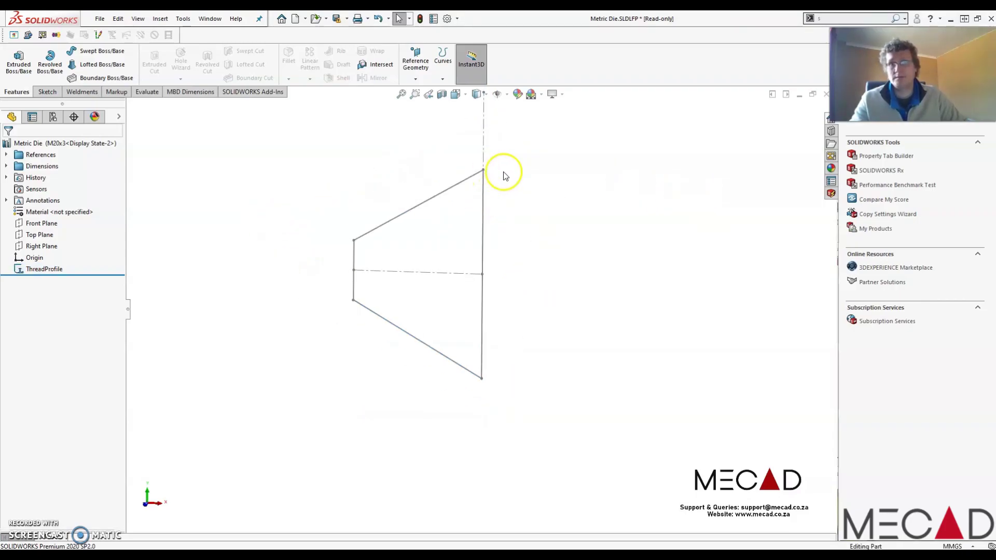
Save the profile as Metric Die Rev1.SLDLFP, confirming the read-only and replace prompts.
click(337, 19)
click(562, 300)
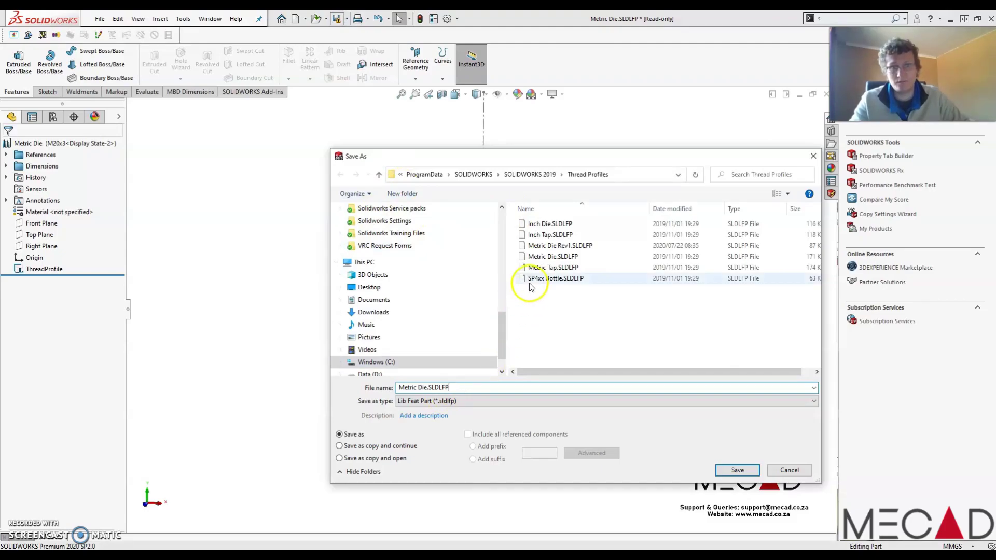
click(555, 246)
click(399, 388)
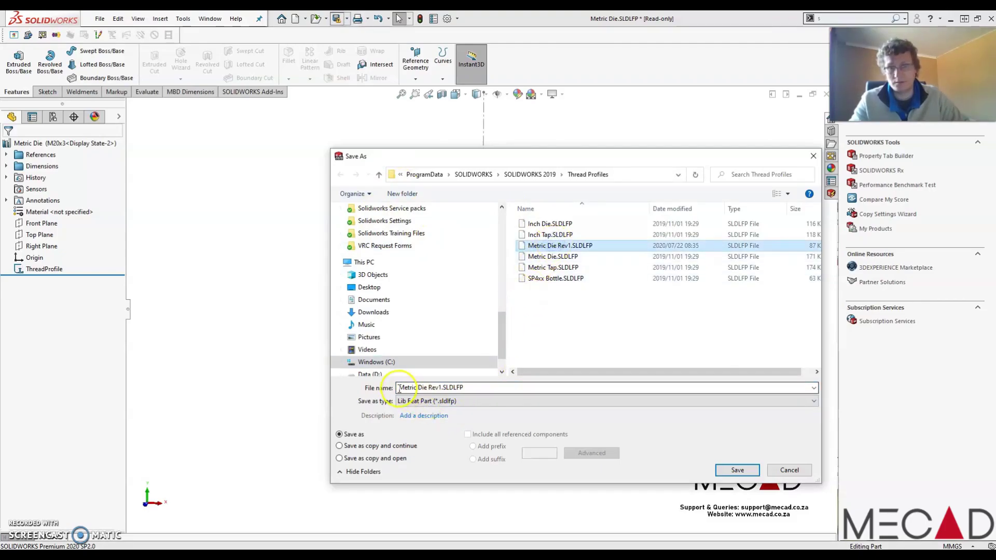
click(736, 470)
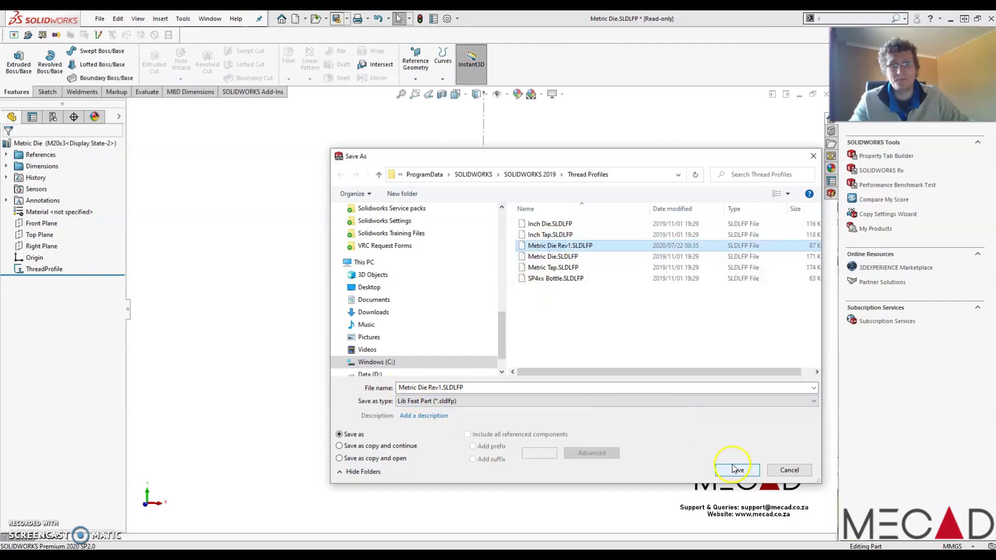
click(523, 286)
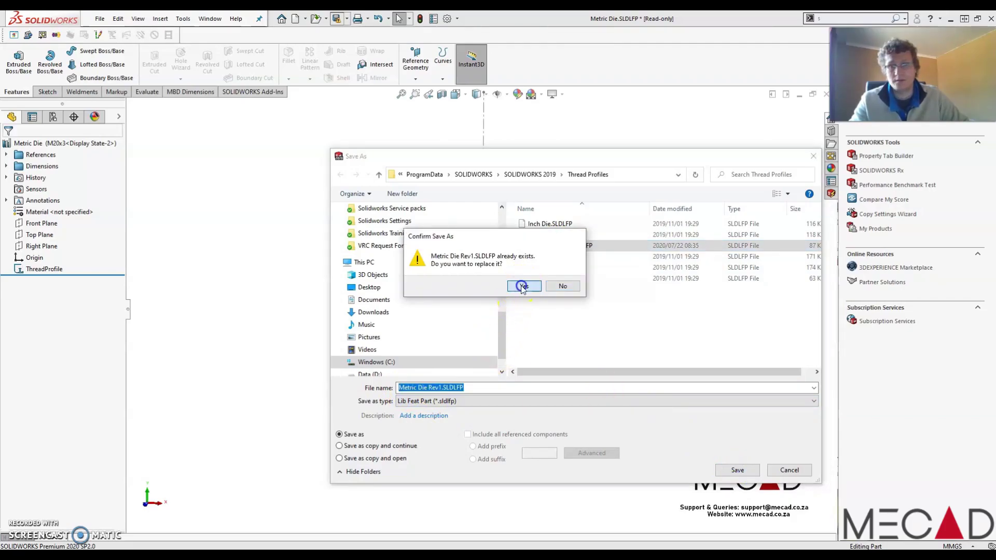
click(524, 309)
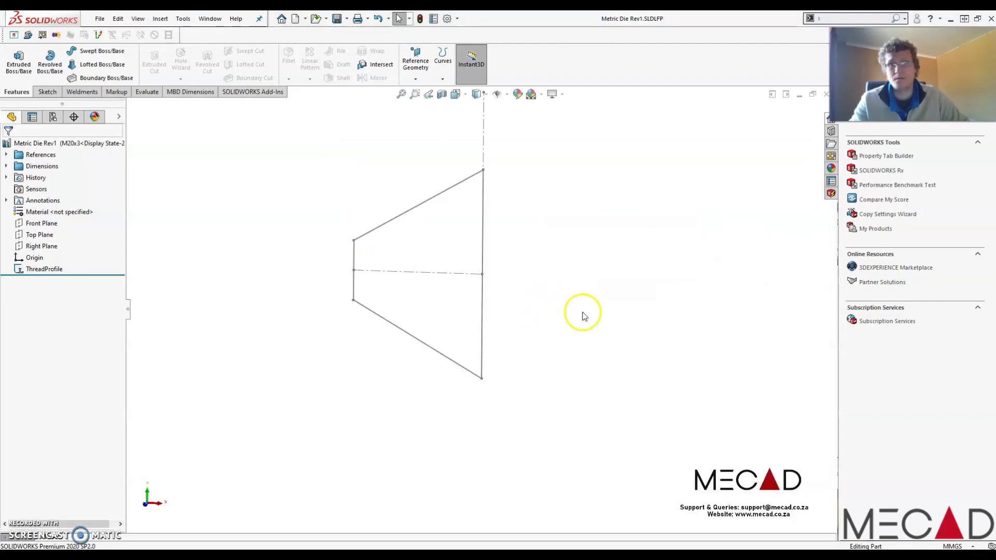
Close the profile part and start a Thread from the cylinder's top edge to bottom edge.
click(826, 95)
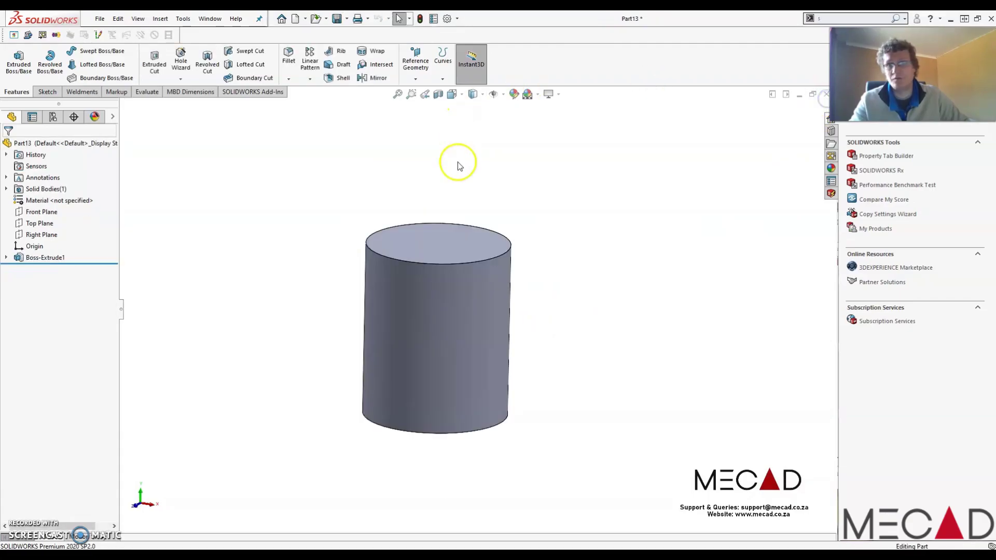
click(181, 79)
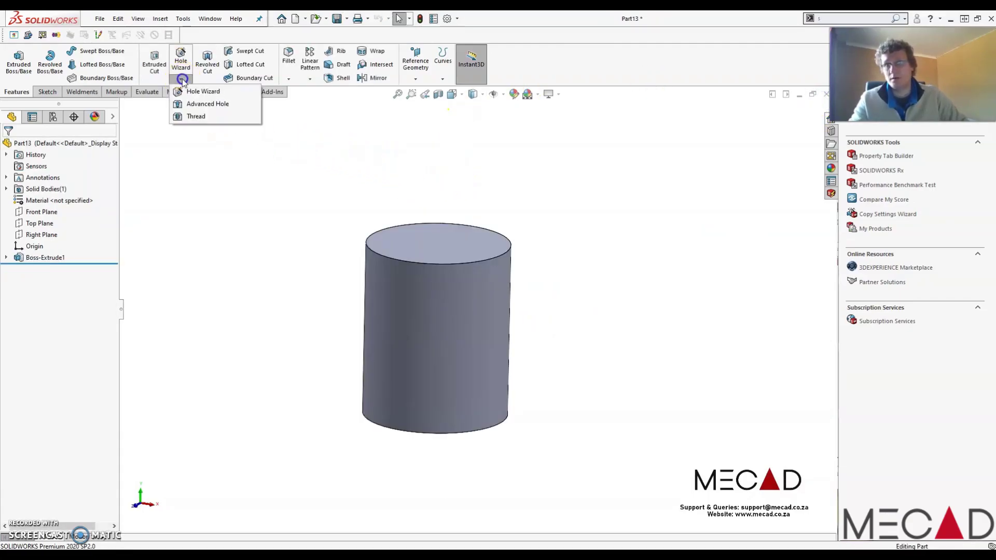
click(186, 115)
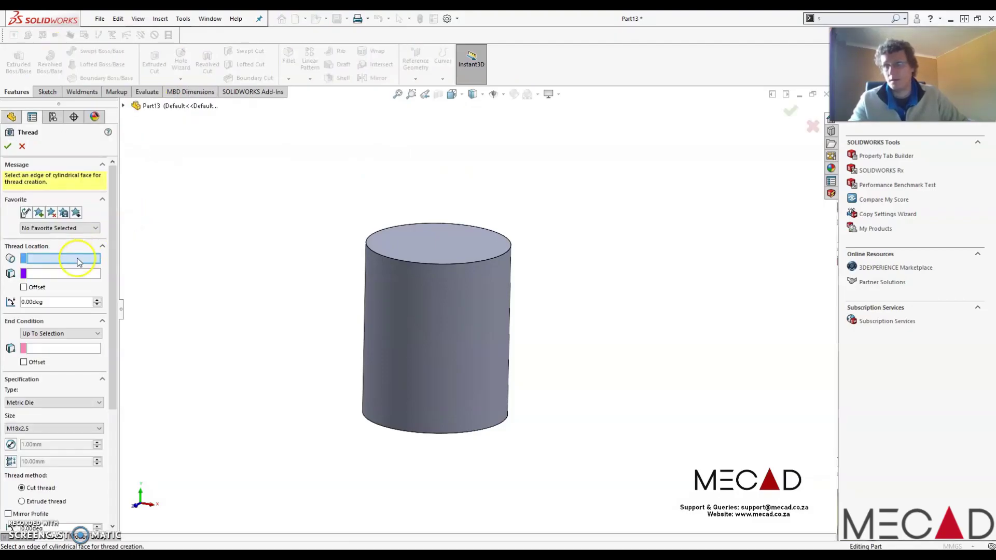
click(74, 259)
click(416, 262)
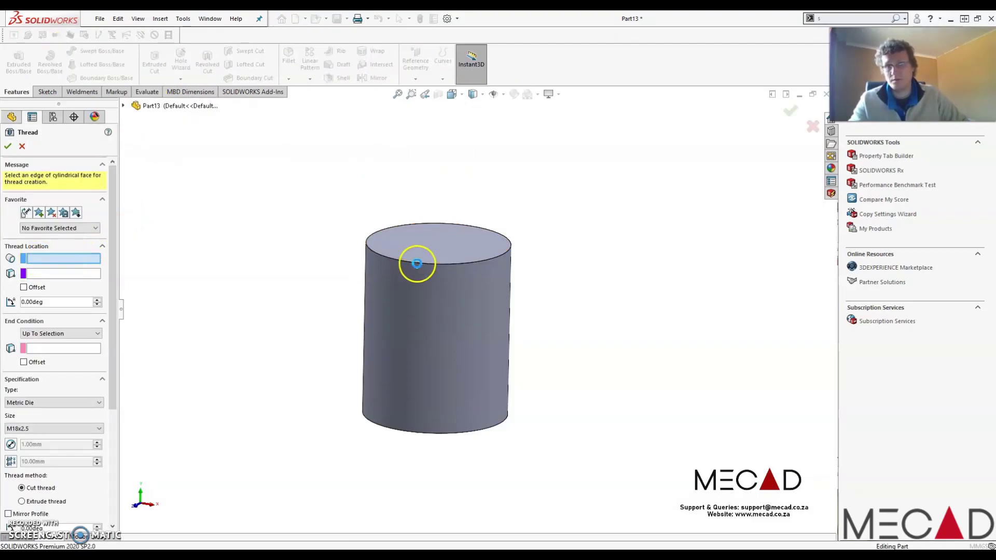
click(45, 314)
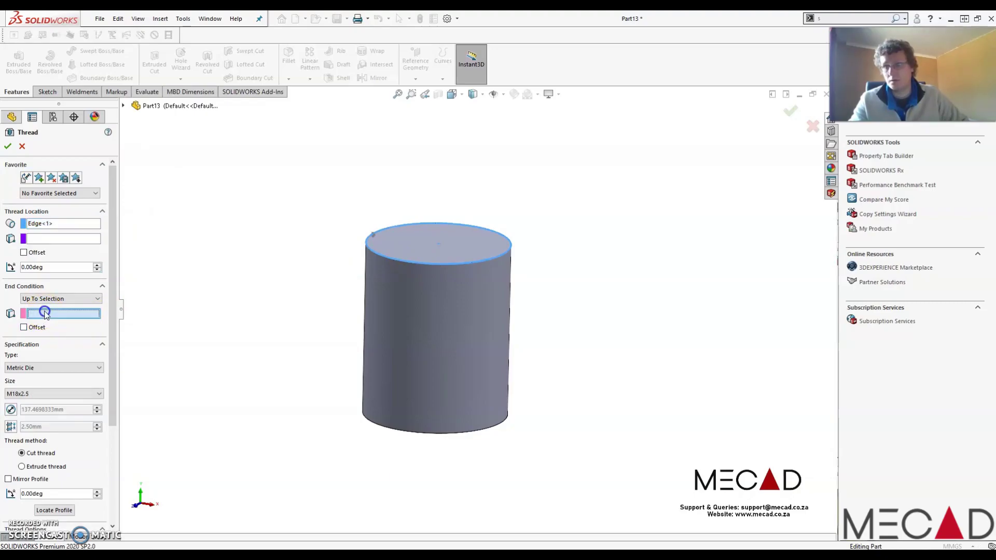
click(415, 434)
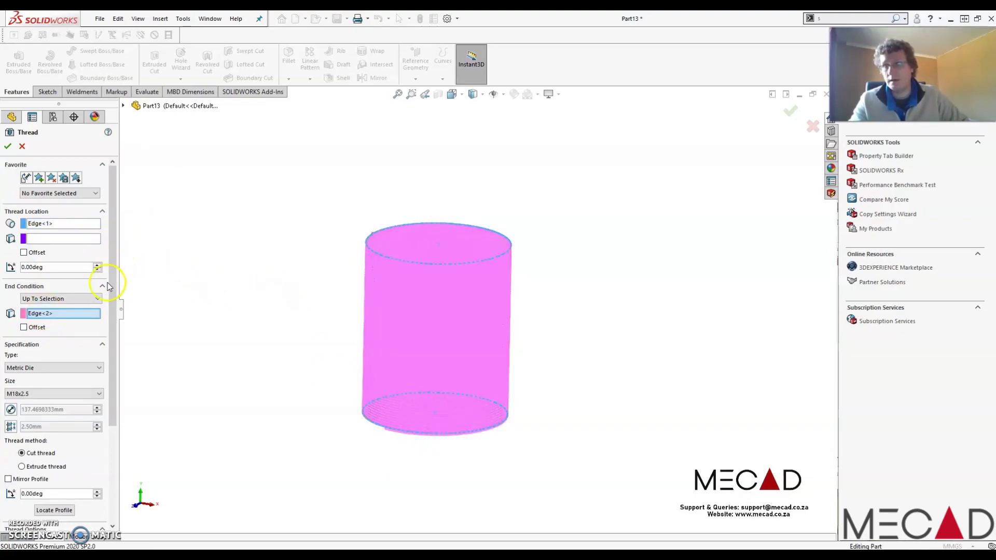
Set the thread to Metric Die Rev1, size M20x3, pitch 20 mm, and confirm.
scroll(107, 286, down, 1)
click(22, 342)
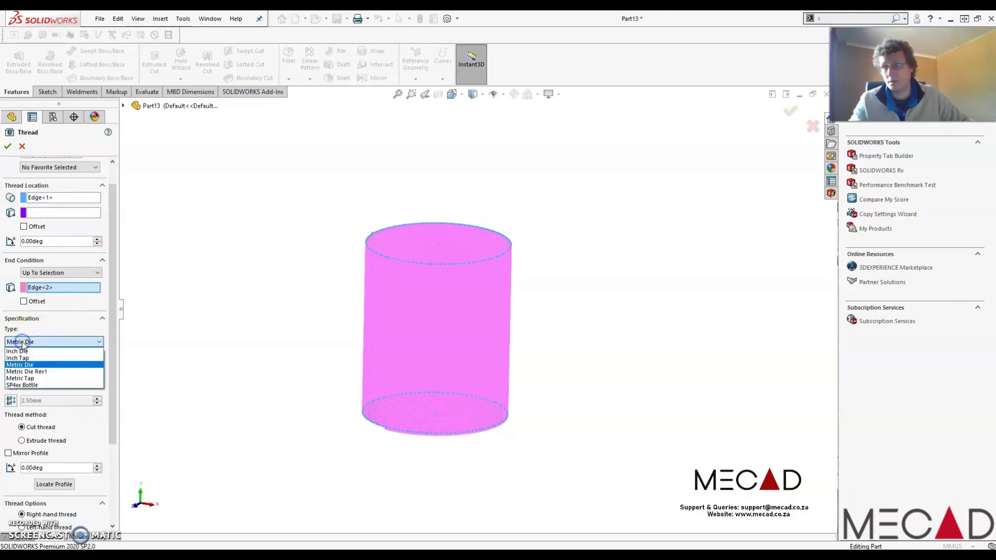
click(51, 373)
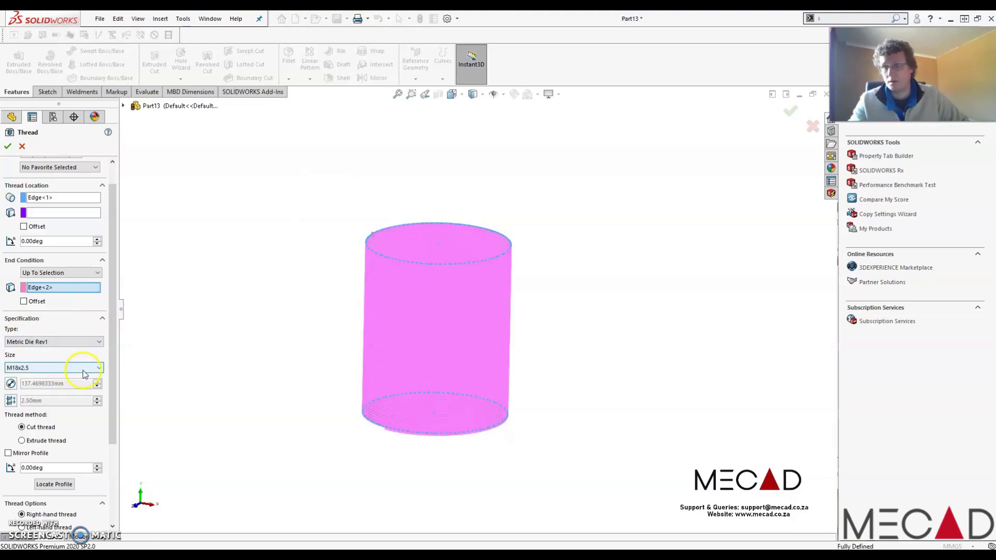
click(99, 369)
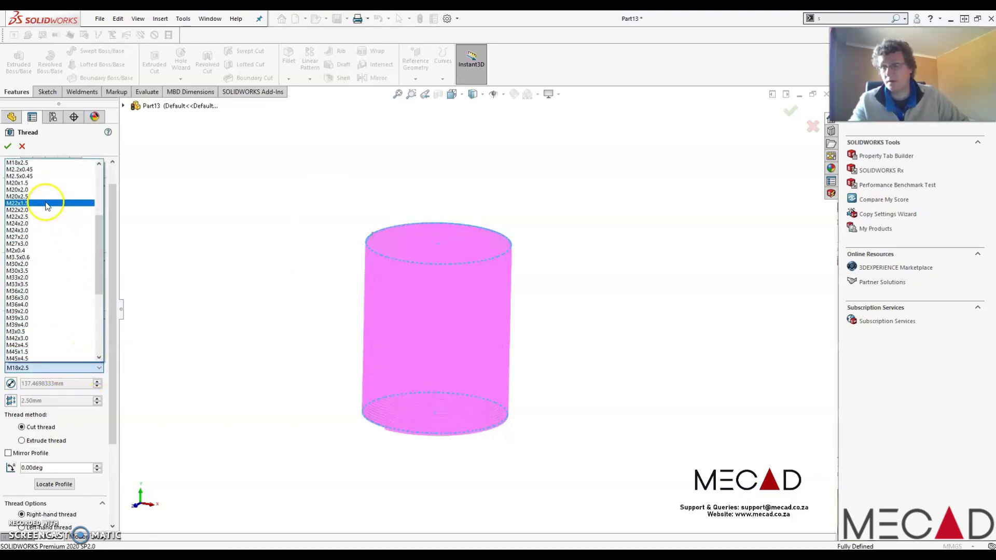
drag(98, 270, 103, 225)
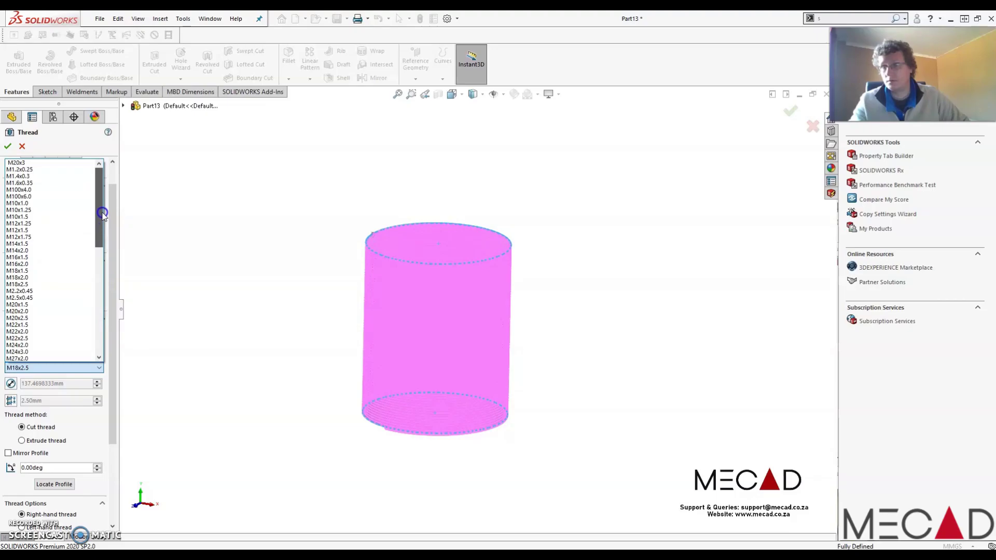
click(18, 163)
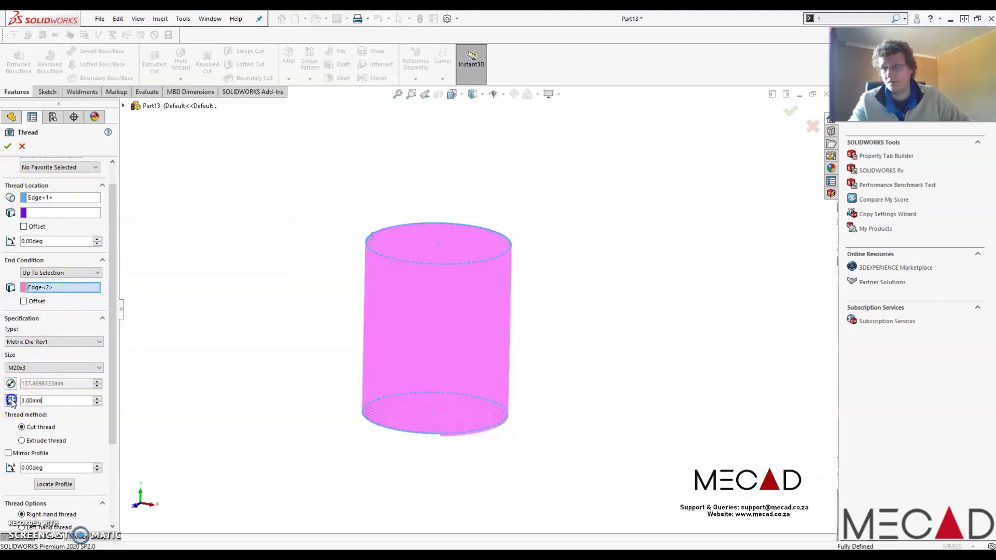
key(ctrl+a)
text(20)
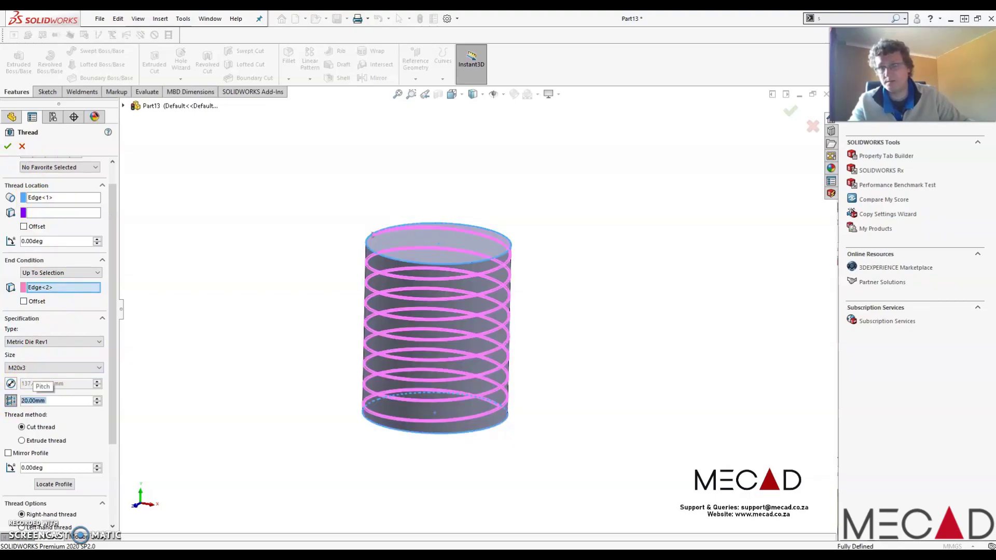
key(Return)
click(6, 146)
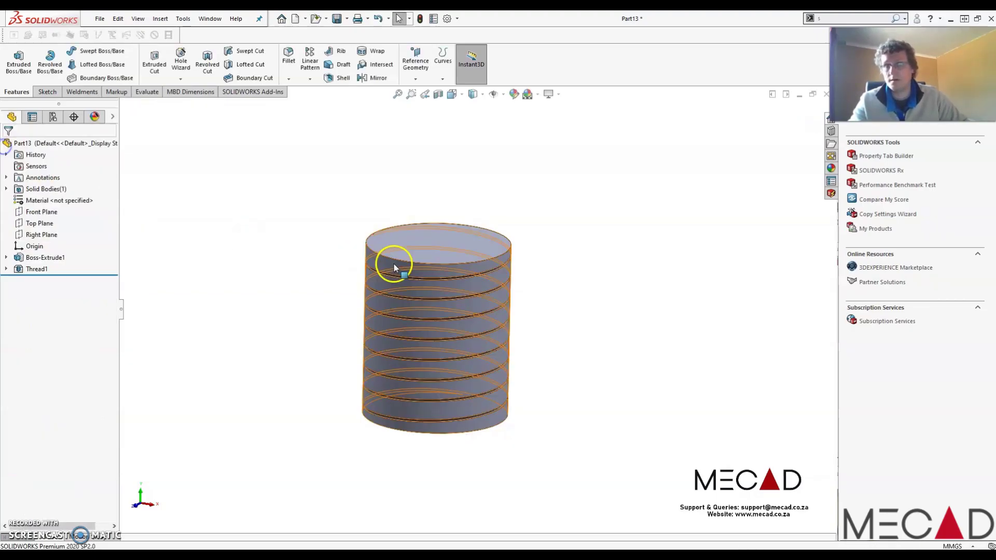
Edit Thread1 and switch it from a cut thread to an extruded thread.
scroll(396, 313, down, 5)
middle_drag(396, 313, 330, 266)
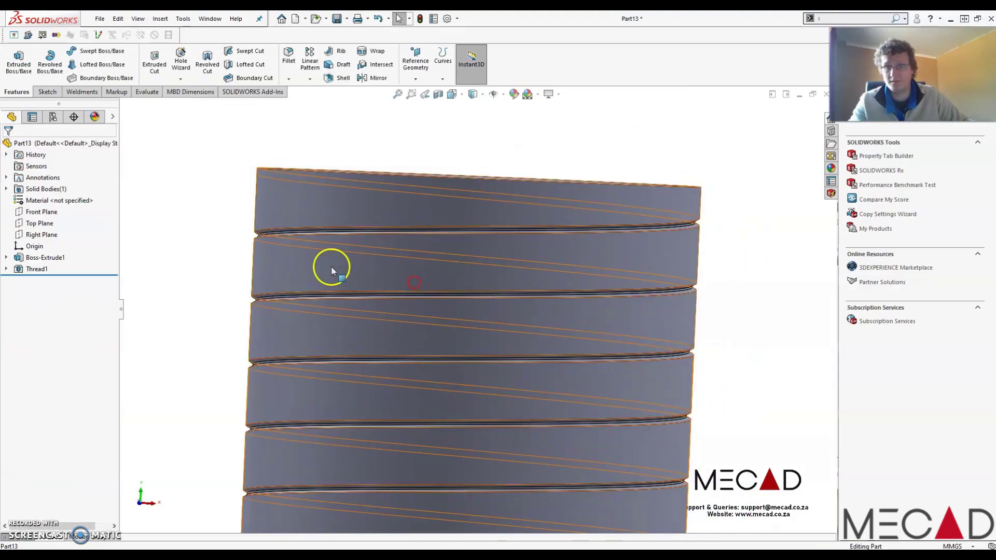
scroll(331, 266, down, 3)
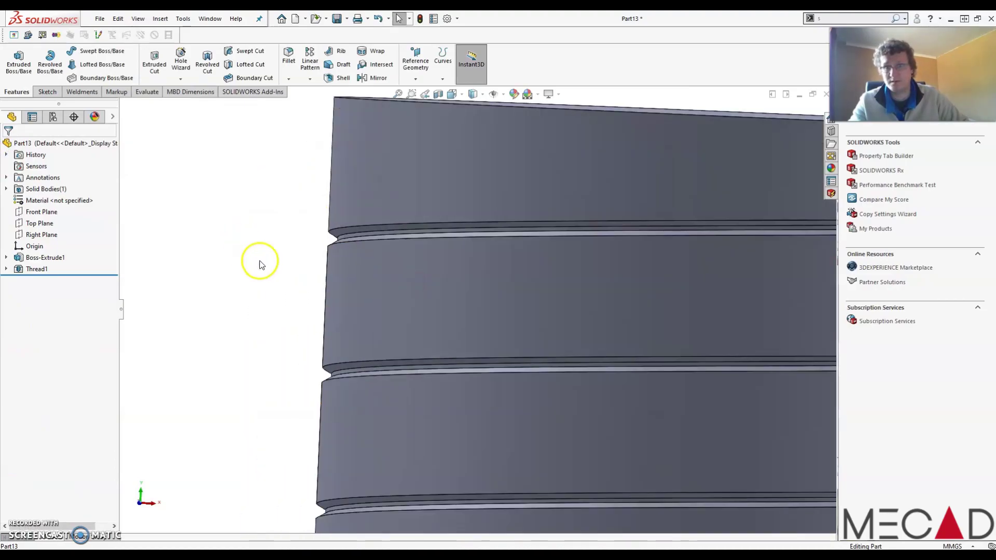
click(37, 268)
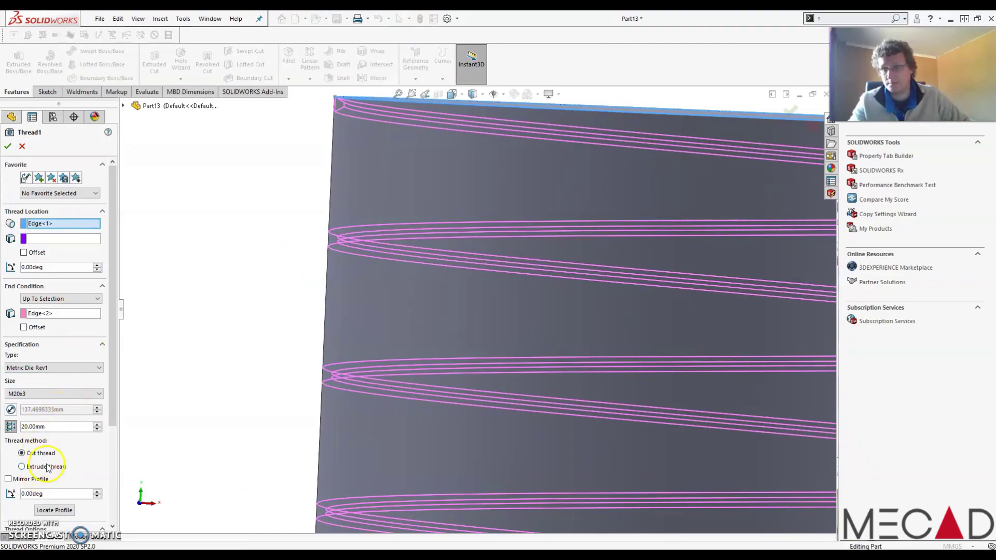
click(43, 468)
click(43, 261)
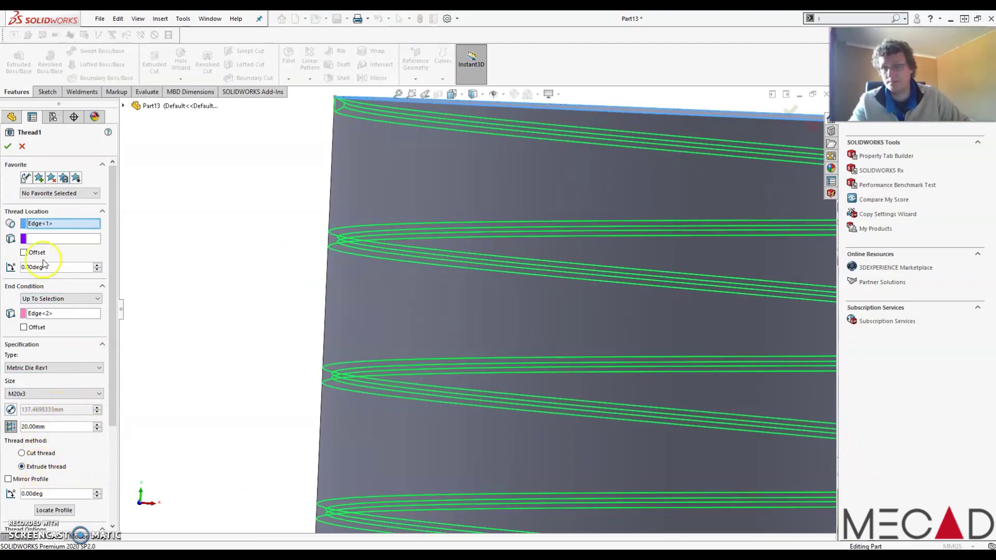
click(7, 148)
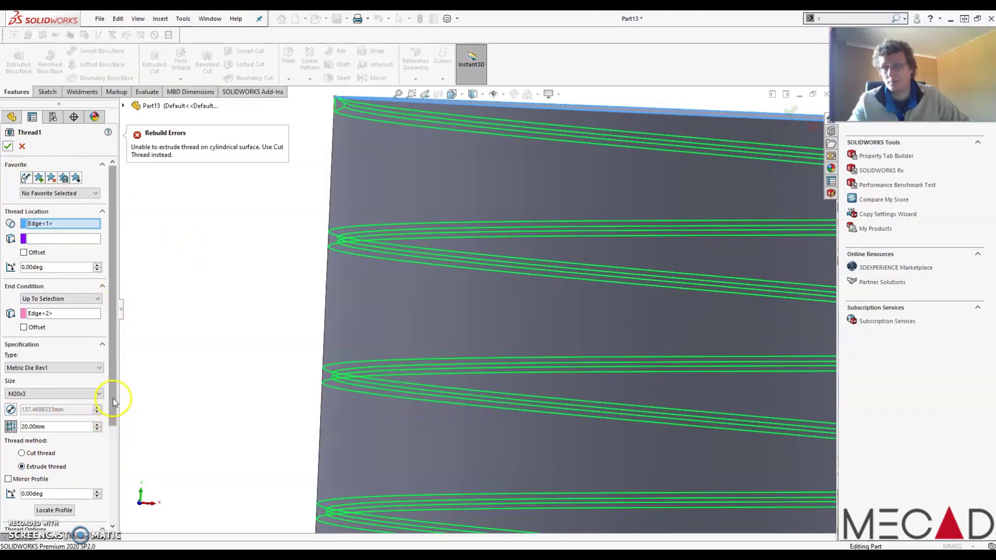
Mirror the thread profile horizontally, confirm, and orbit to view the raised thread.
scroll(114, 402, down, 1)
click(37, 452)
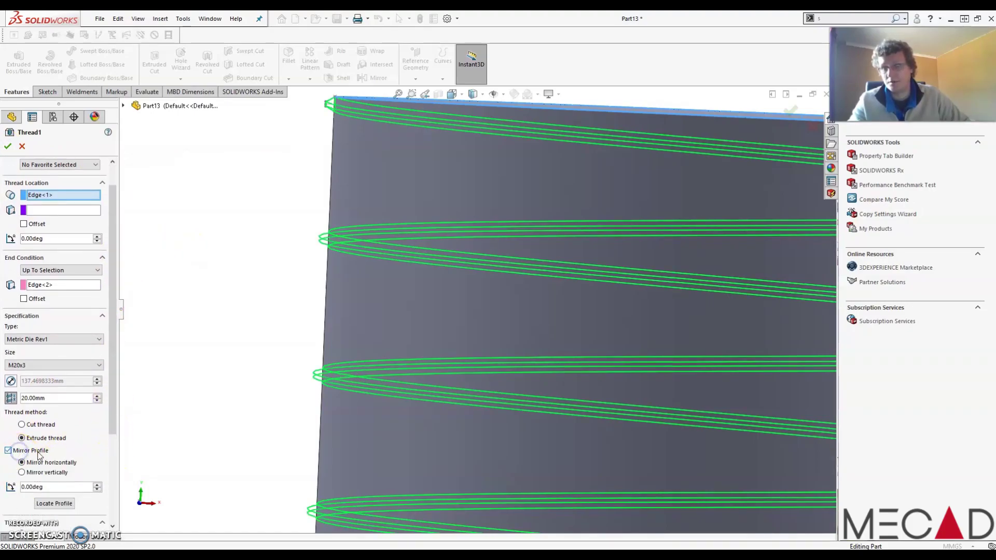
click(6, 147)
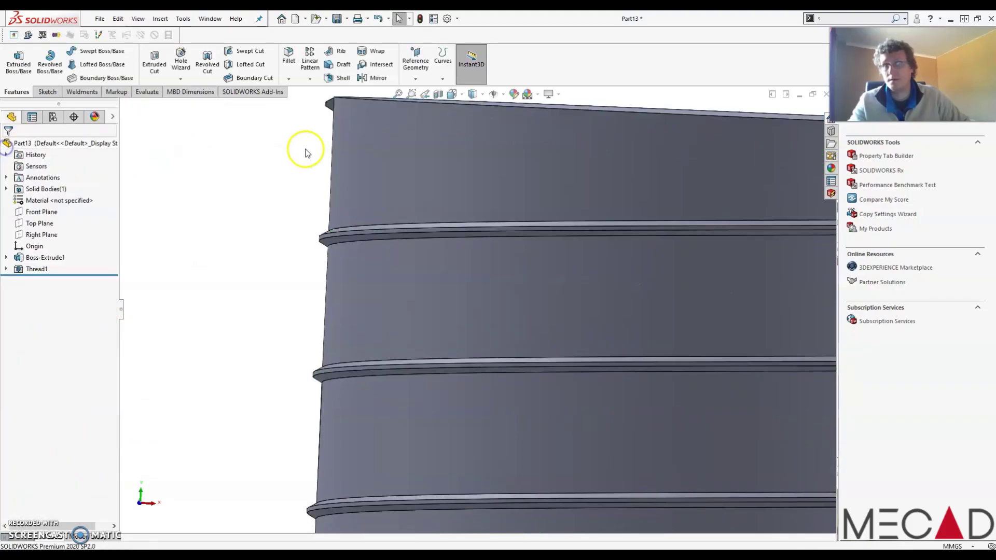
middle_drag(303, 149, 445, 360)
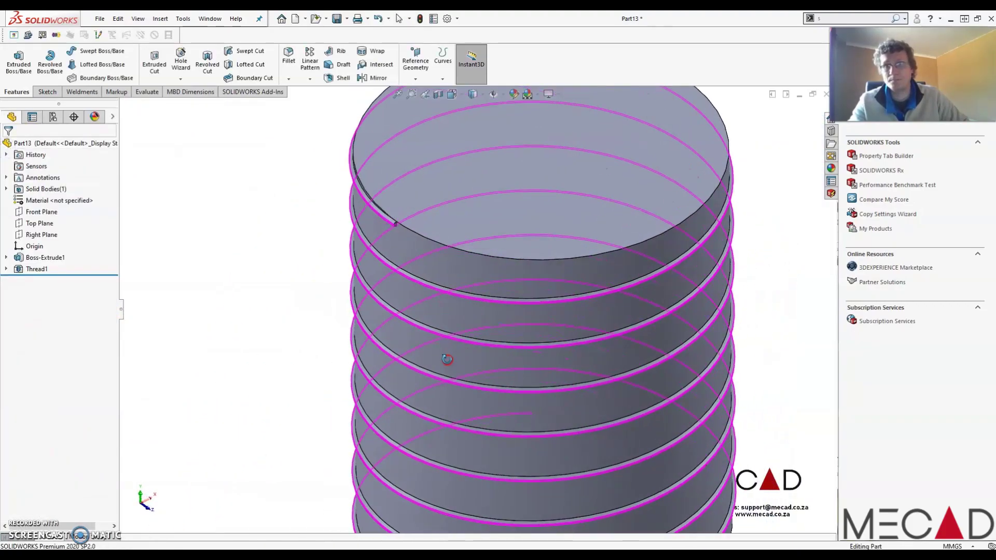
scroll(344, 300, up, 3)
middle_drag(345, 300, 502, 307)
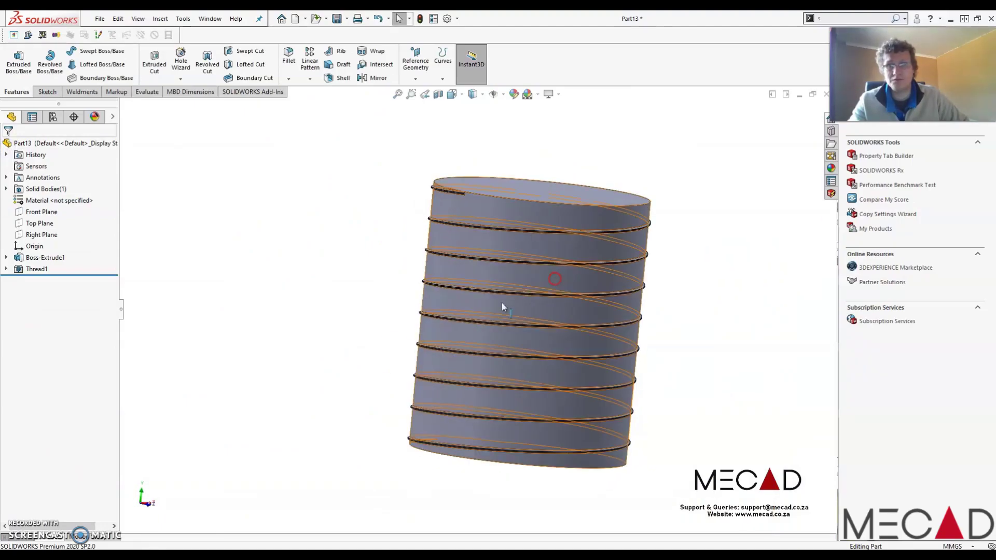